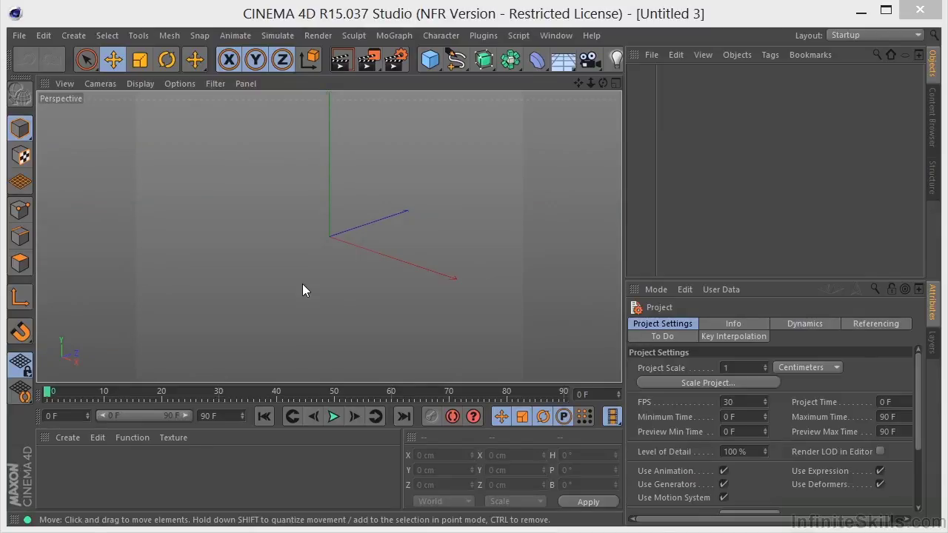
# Add a floor, a cube and a sphere, and offset the sphere beside the cube to about 304 cm on X.
pyautogui.moveTo(564, 68); pyautogui.dragTo(621, 74)
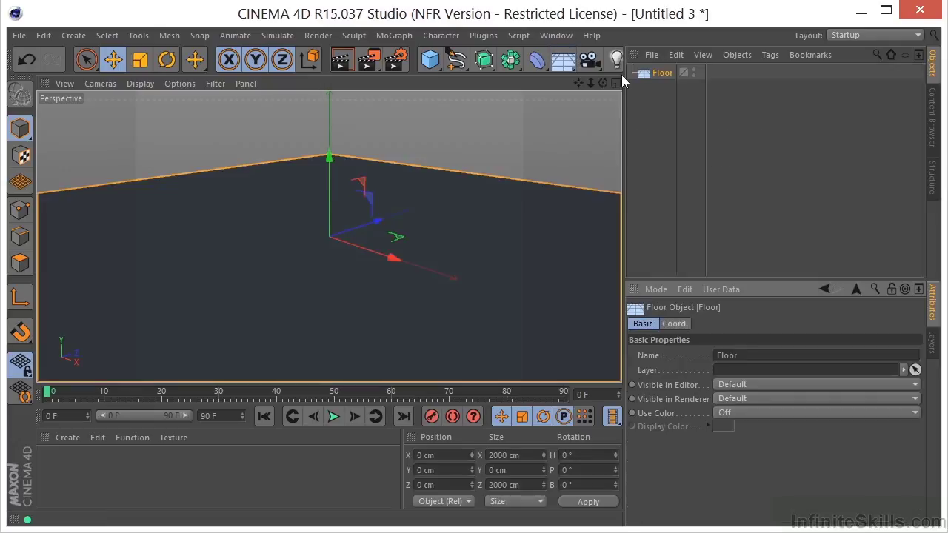
pyautogui.click(434, 65)
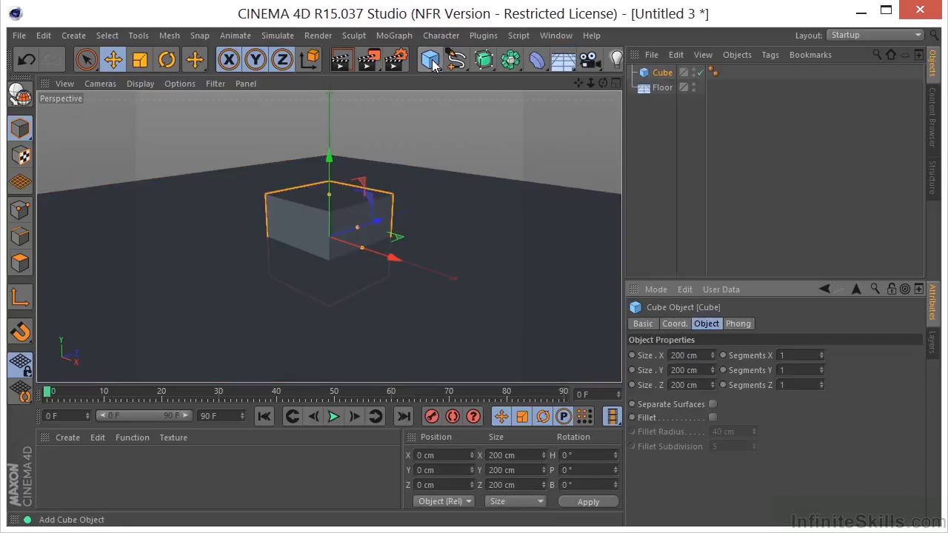
pyautogui.moveTo(434, 65); pyautogui.dragTo(727, 113)
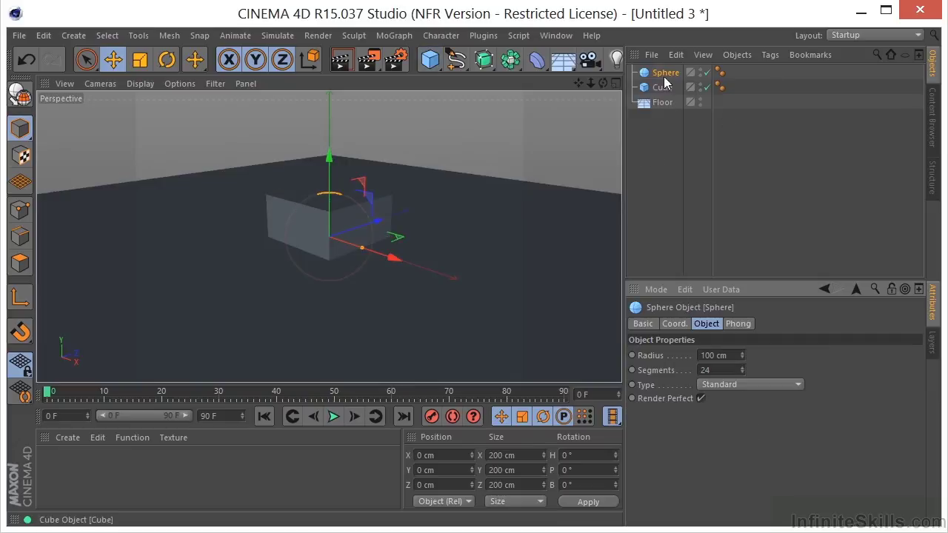
pyautogui.moveTo(397, 260); pyautogui.dragTo(498, 266)
# Raise the cube and sphere together above the floor, to about 113 cm on Y.
pyautogui.middleClick(476, 254)
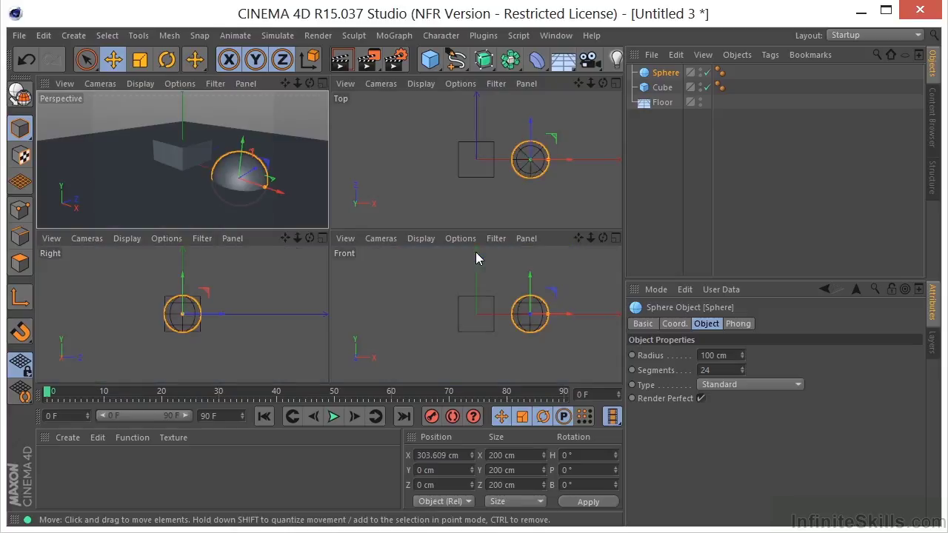
pyautogui.moveTo(662, 73); pyautogui.dragTo(733, 89)
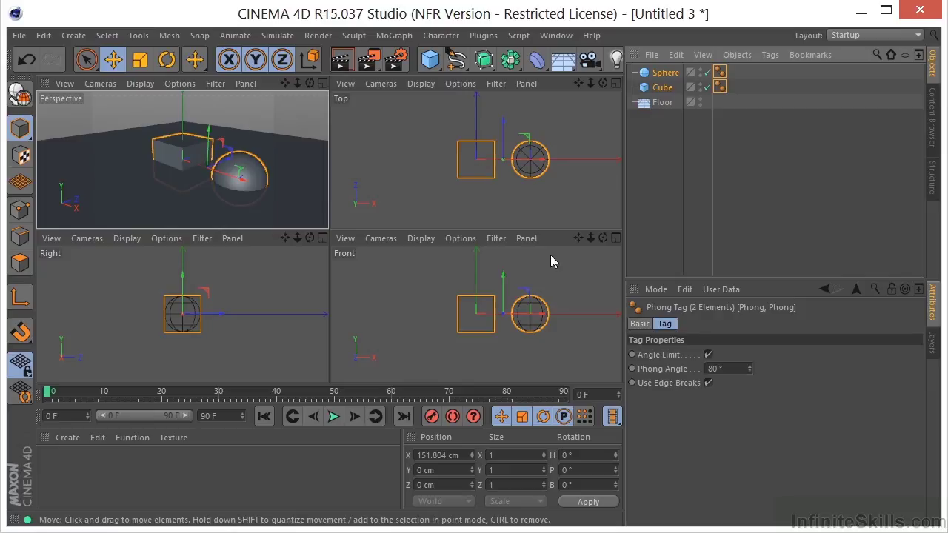
pyautogui.moveTo(505, 279)
pyautogui.mouseDown()
pyautogui.moveTo(509, 258)
pyautogui.moveTo(494, 265)
pyautogui.mouseUp()
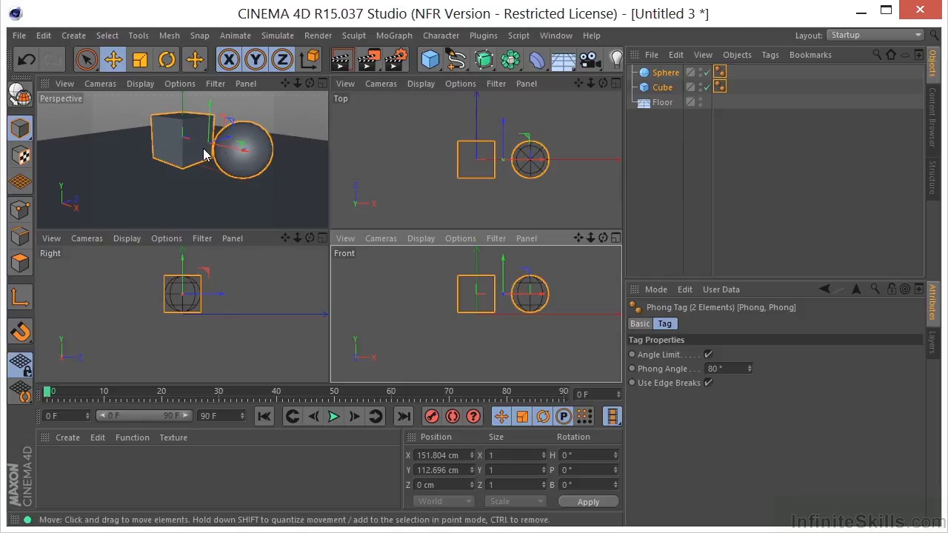
# Create a new material and set its color to dark red, RGB 161, 33, 33.
pyautogui.doubleClick(73, 475)
pyautogui.doubleClick(52, 474)
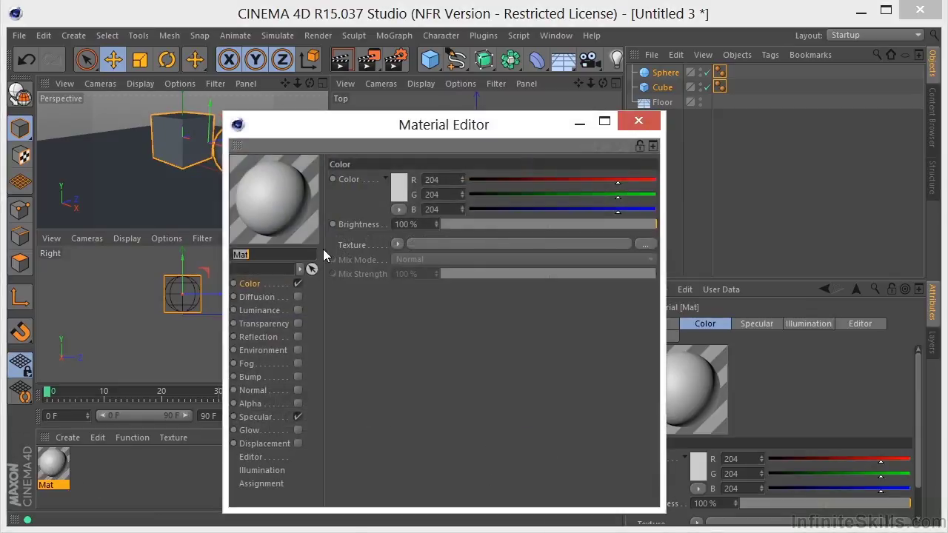
pyautogui.click(397, 186)
pyautogui.moveTo(389, 164); pyautogui.dragTo(388, 165)
pyautogui.click(372, 258)
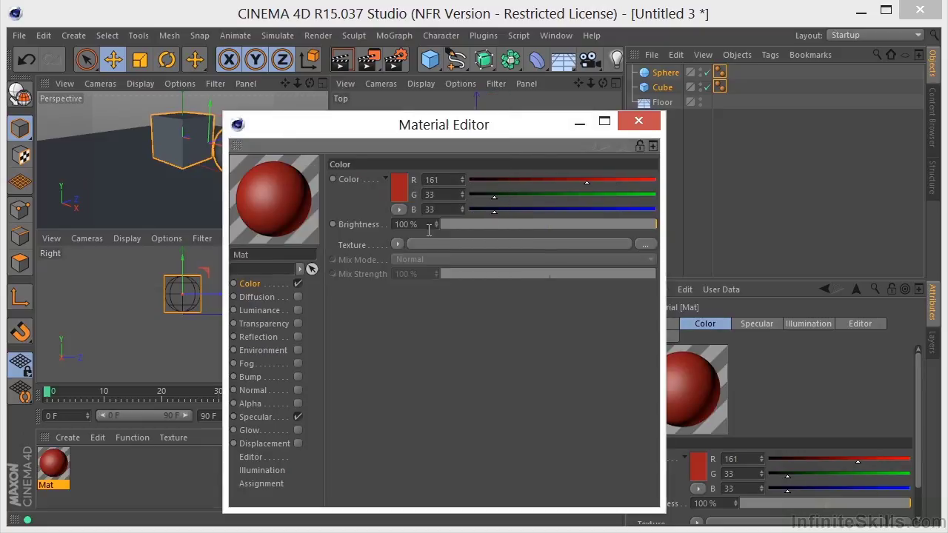
pyautogui.click(639, 121)
# Create a second material and set its color to dark blue, RGB 39, 84, 117.
pyautogui.doubleClick(107, 468)
pyautogui.doubleClick(54, 464)
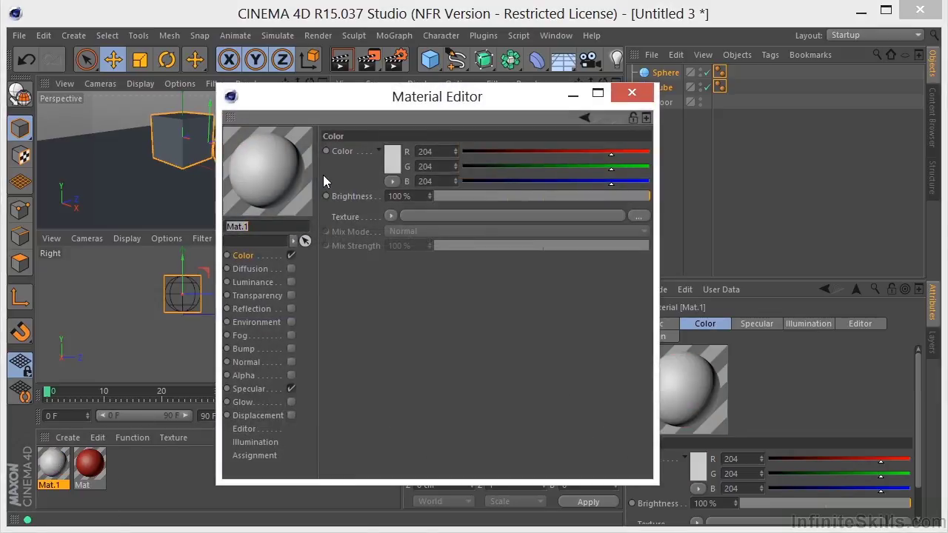
pyautogui.click(393, 159)
pyautogui.click(436, 104)
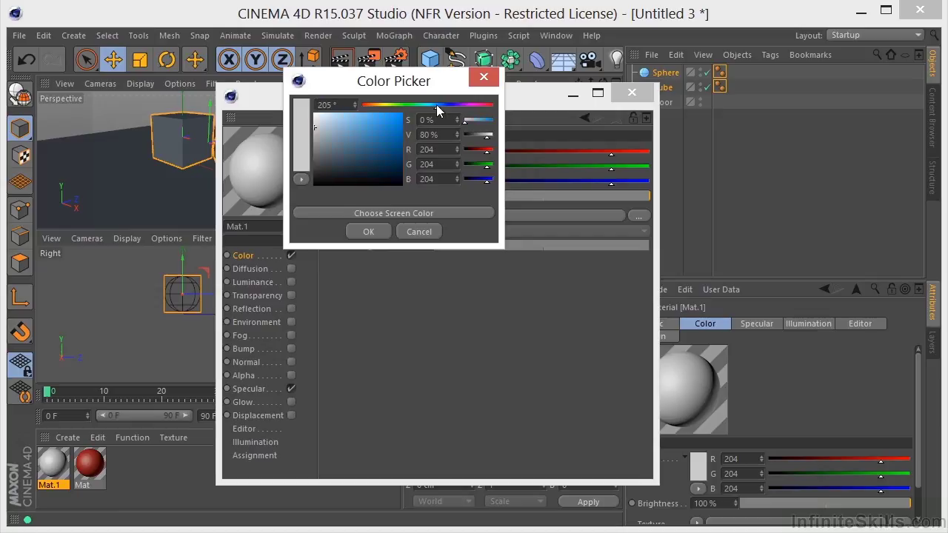
pyautogui.moveTo(358, 155); pyautogui.dragTo(373, 152)
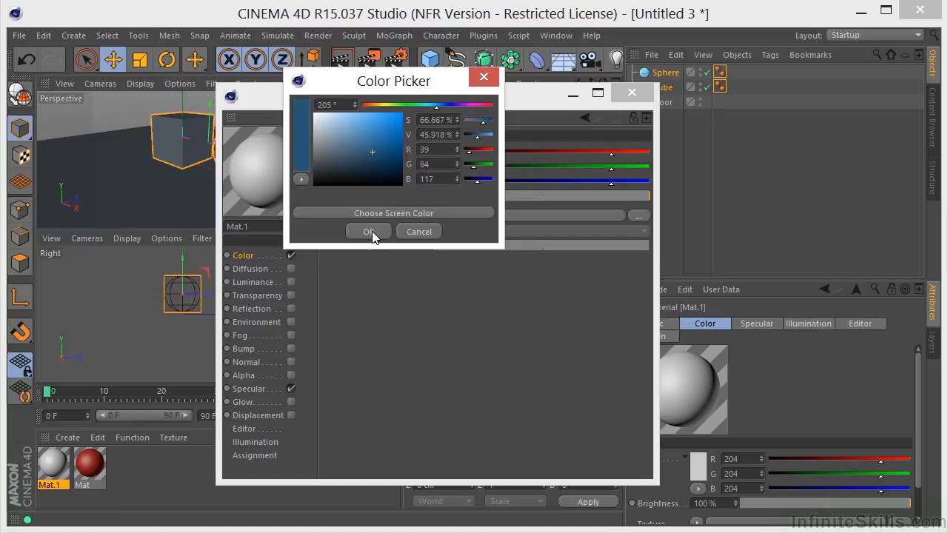
pyautogui.click(369, 231)
pyautogui.click(631, 92)
# Create a third material and load the Checkerboard surface shader as its color texture.
pyautogui.doubleClick(130, 470)
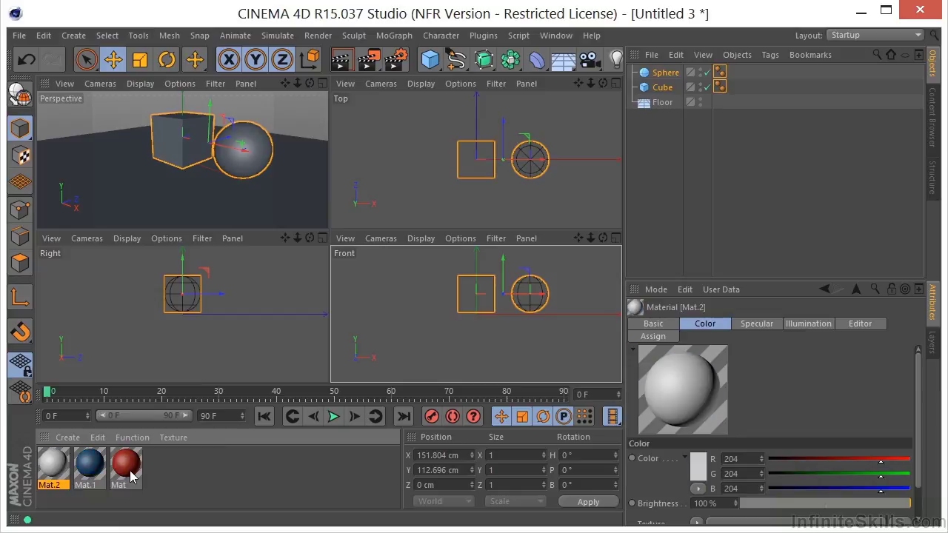
pyautogui.doubleClick(54, 467)
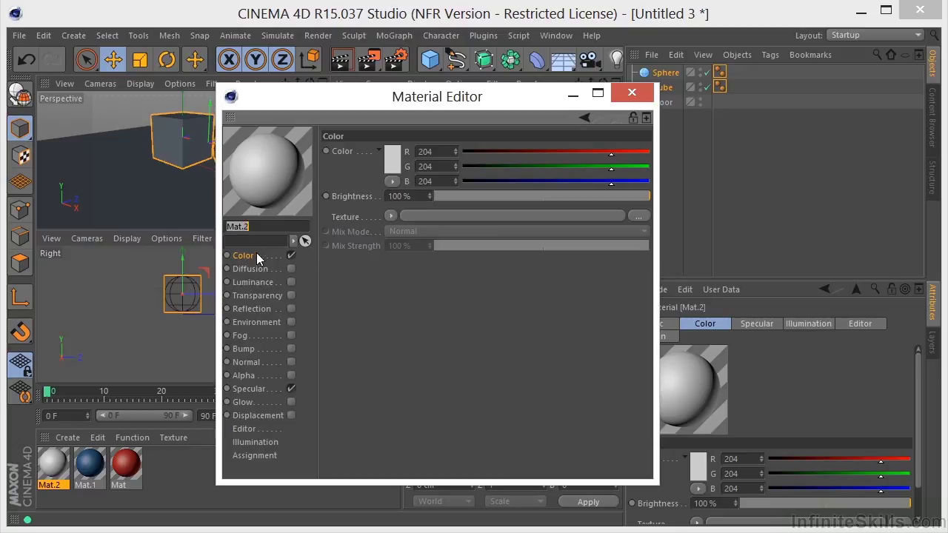
pyautogui.click(391, 215)
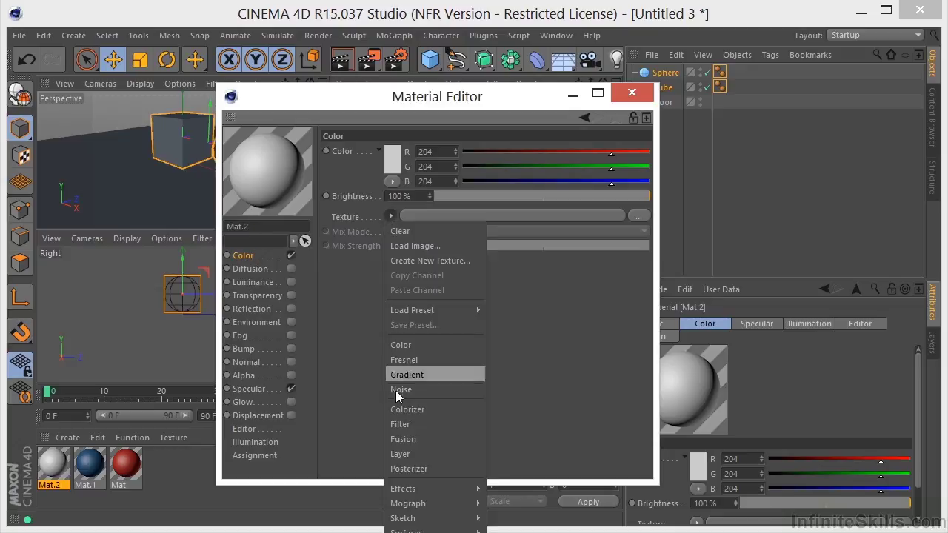
pyautogui.moveTo(438, 531)
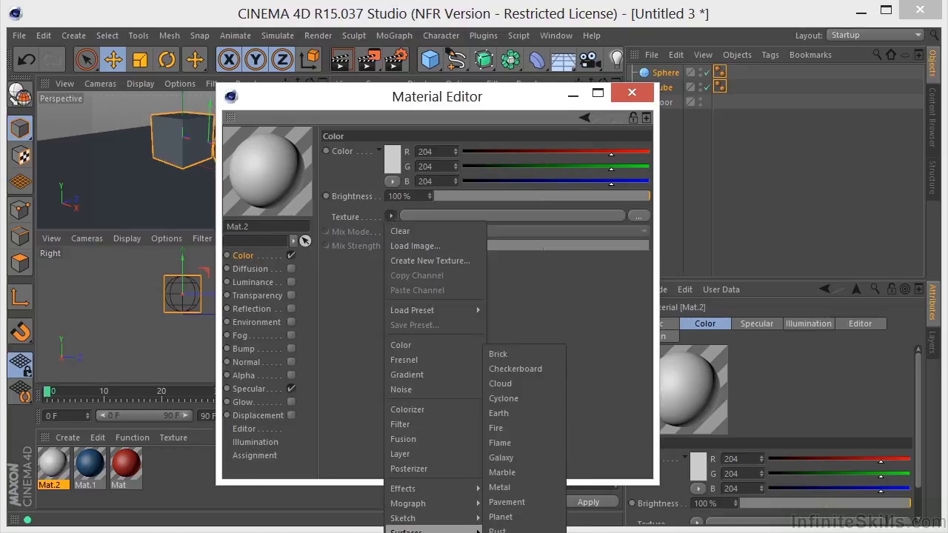
pyautogui.click(522, 508)
pyautogui.moveTo(493, 101); pyautogui.dragTo(488, 29)
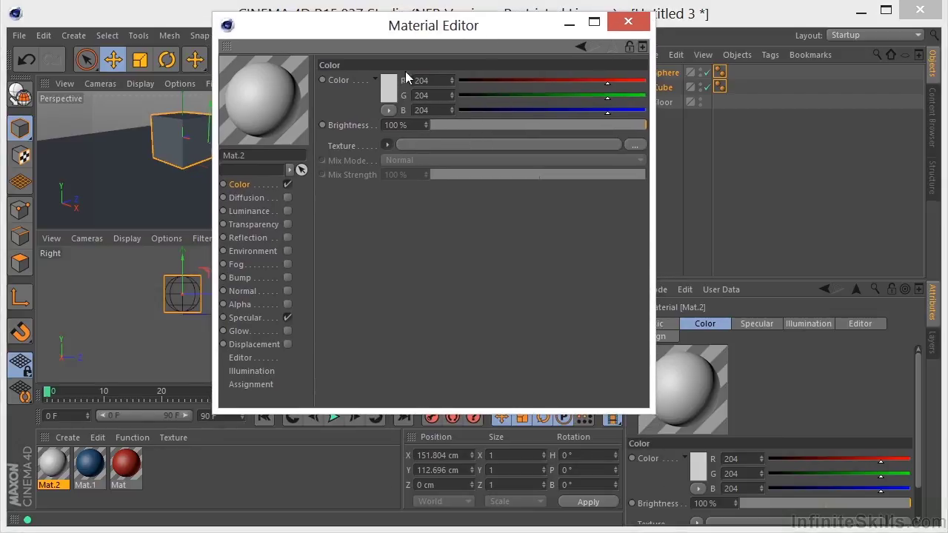
pyautogui.click(386, 144)
pyautogui.moveTo(437, 433)
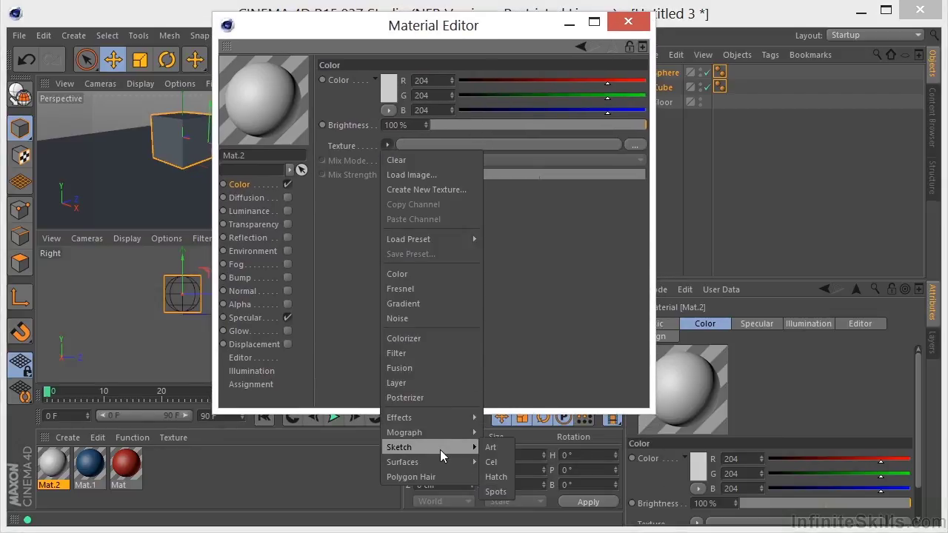
pyautogui.moveTo(442, 460)
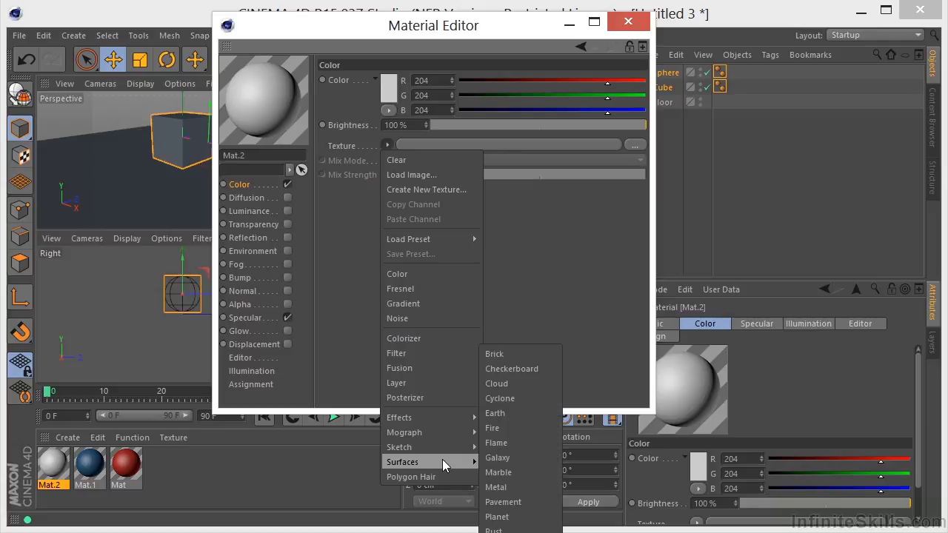
pyautogui.click(522, 369)
pyautogui.click(628, 26)
# Deselect everything and apply the checkerboard material to the cube.
pyautogui.click(734, 89)
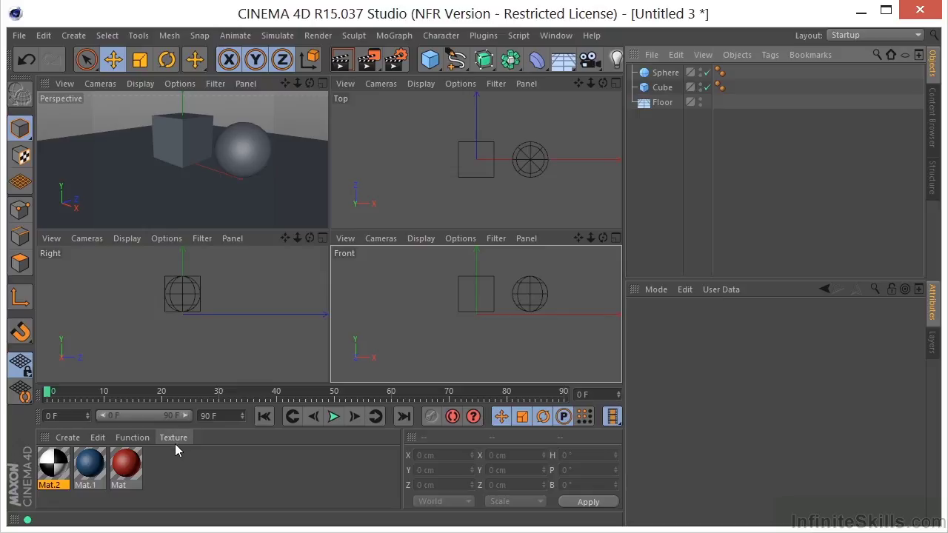
pyautogui.click(194, 458)
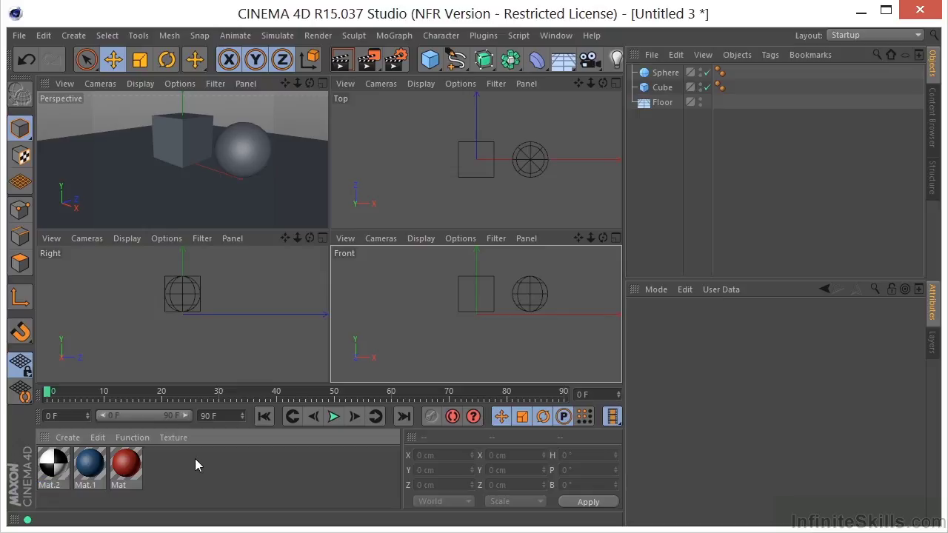
pyautogui.click(52, 471)
pyautogui.moveTo(49, 474); pyautogui.dragTo(177, 130)
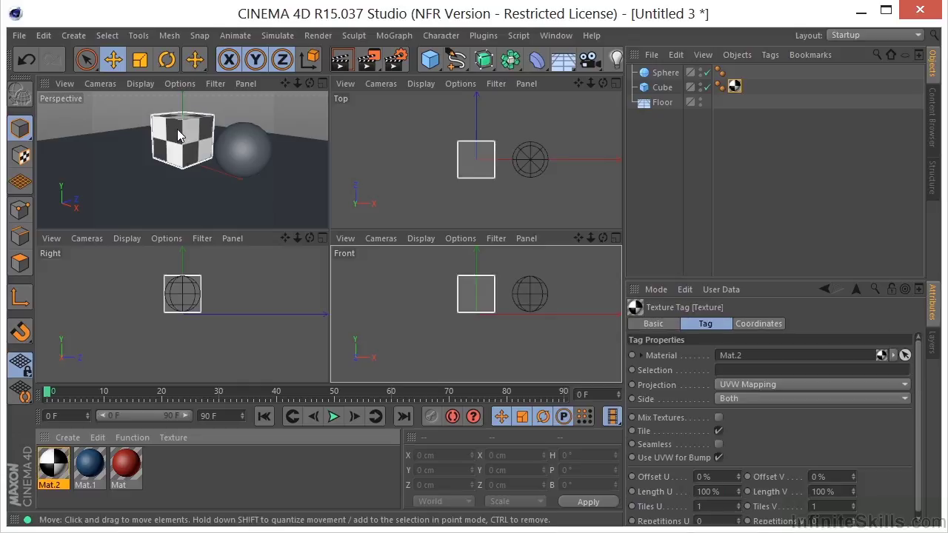
# Apply the red material to the sphere and the blue material to the floor.
pyautogui.click(124, 467)
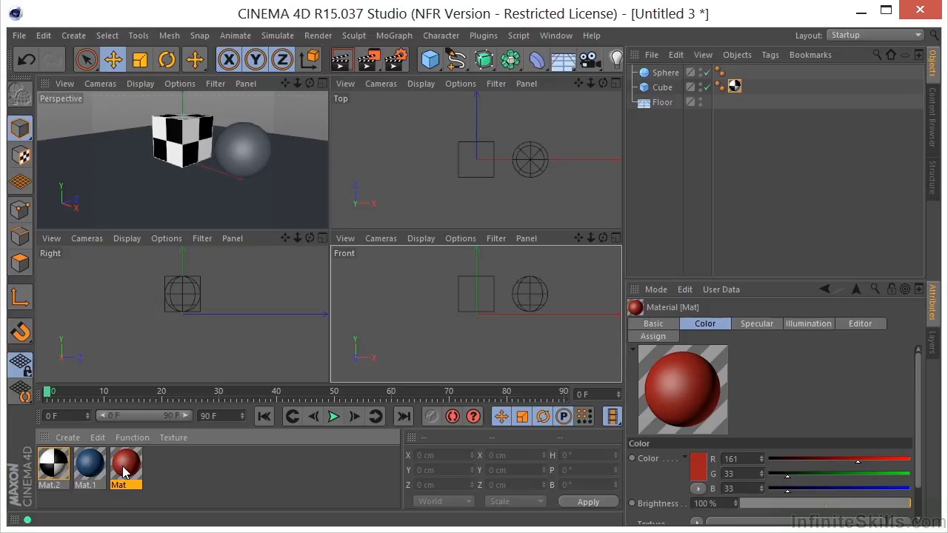
pyautogui.moveTo(125, 472); pyautogui.dragTo(662, 77)
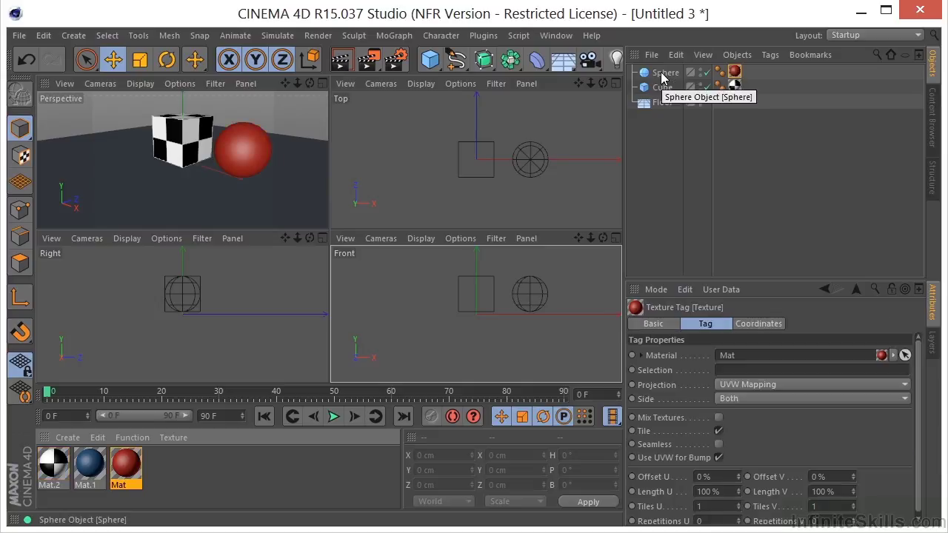
pyautogui.click(88, 465)
pyautogui.moveTo(85, 465); pyautogui.dragTo(167, 210)
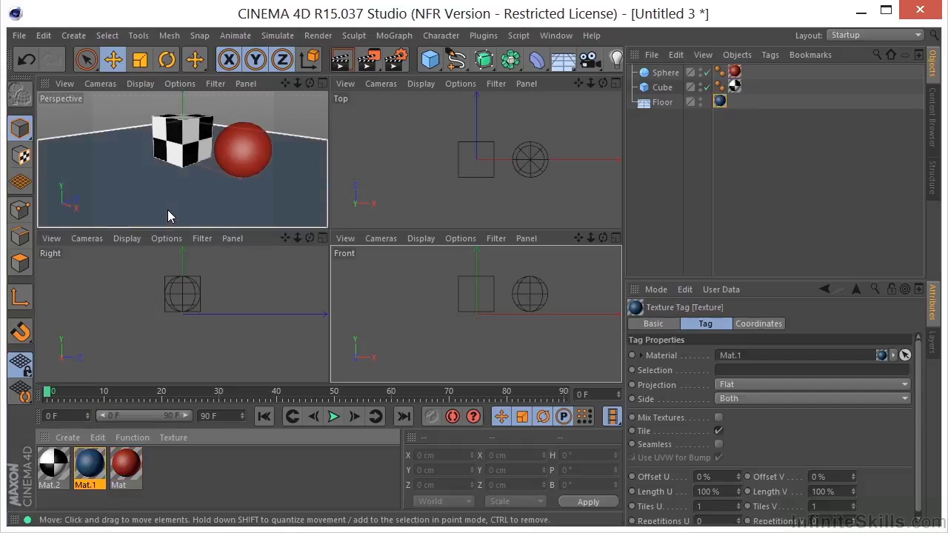
# Render the enlarged perspective view with the cube, sphere and floor in frame.
pyautogui.middleClick(193, 135)
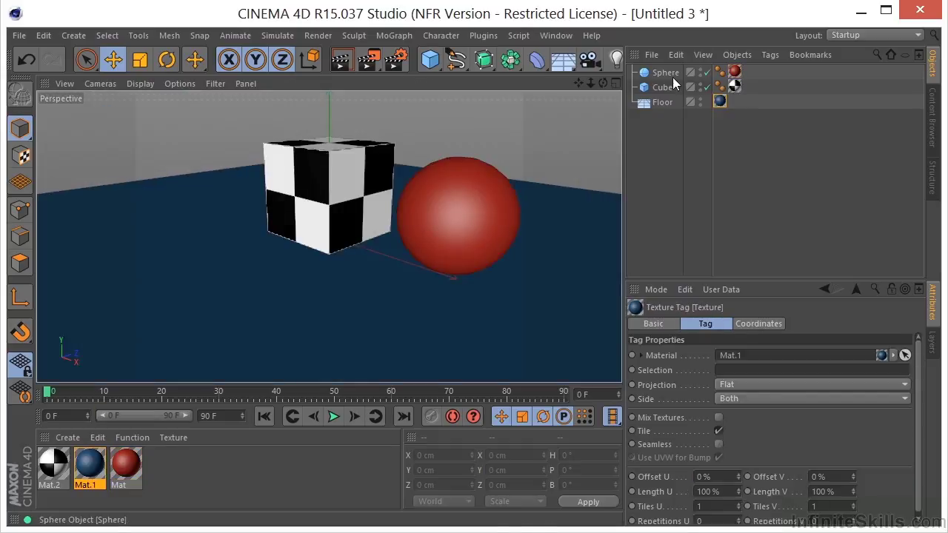
pyautogui.moveTo(592, 104); pyautogui.dragTo(503, 148)
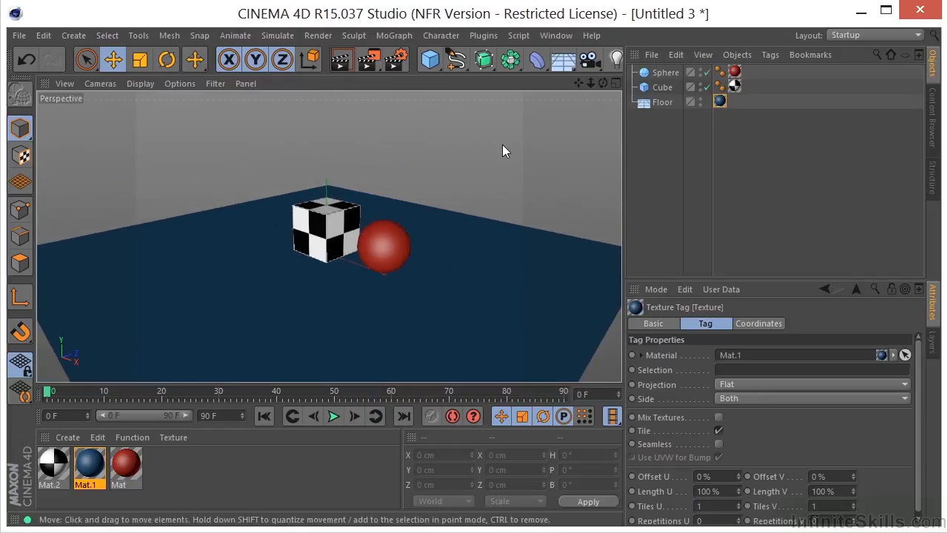
pyautogui.click(341, 60)
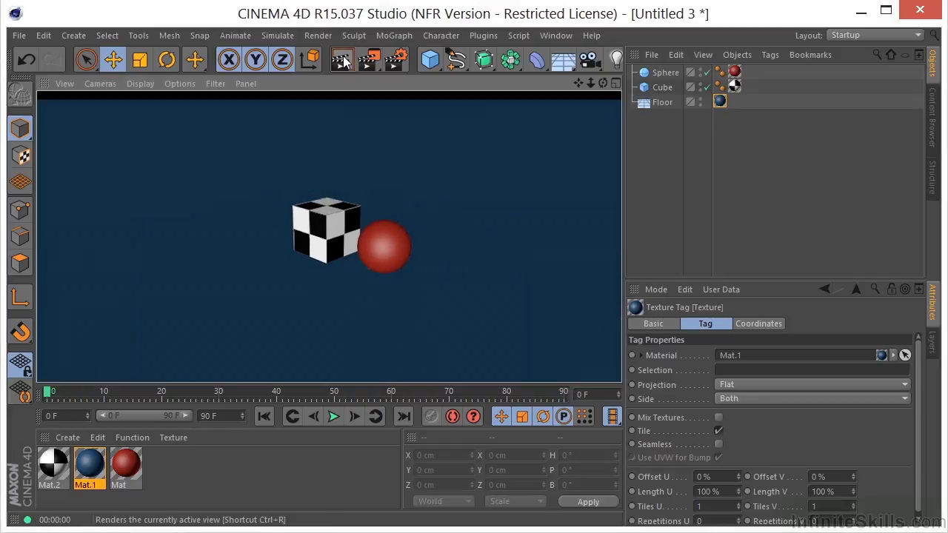
# Move the sphere farther away from the cube along the X axis.
pyautogui.click(383, 241)
pyautogui.moveTo(455, 271); pyautogui.dragTo(491, 288)
# Add a light, position it at about Y 441 cm and Z -695 cm, and render the perspective view.
pyautogui.click(617, 60)
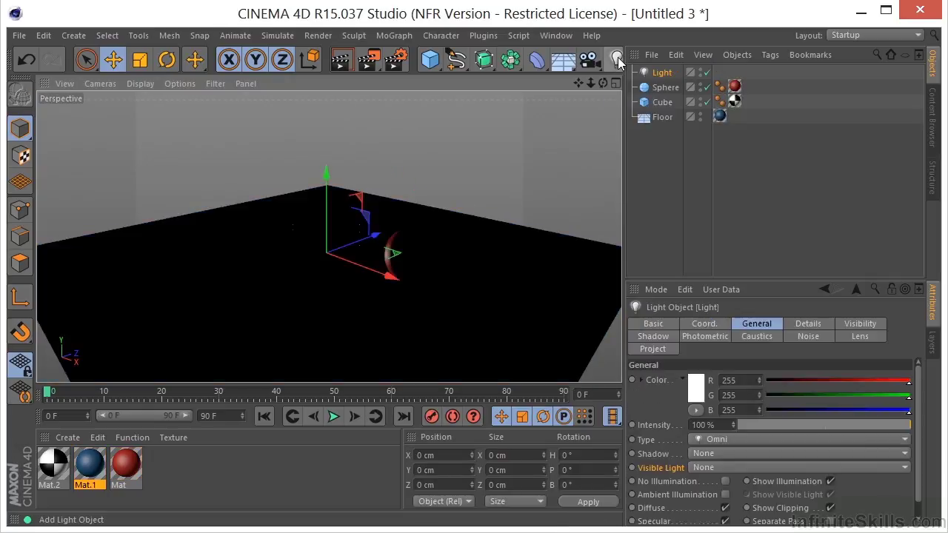
pyautogui.moveTo(326, 178); pyautogui.dragTo(332, 64)
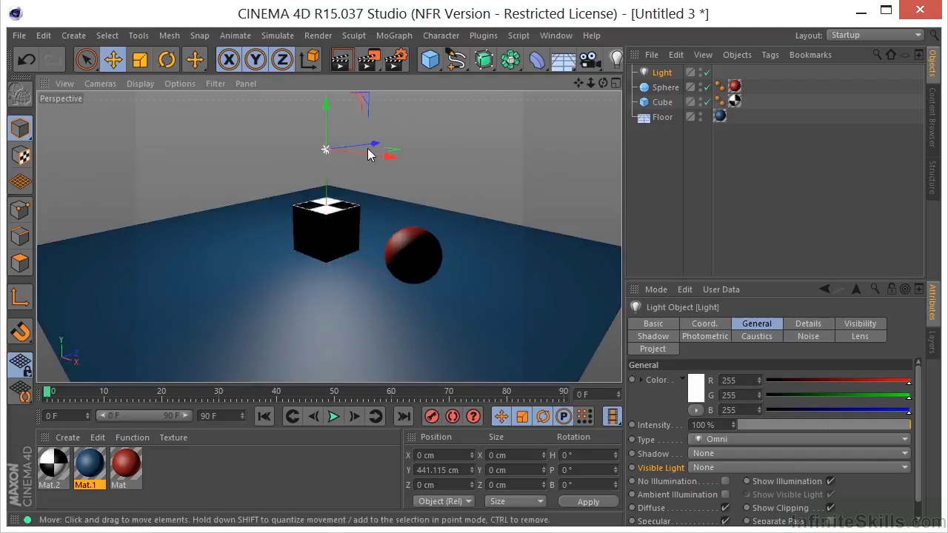
pyautogui.moveTo(356, 156); pyautogui.dragTo(219, 223)
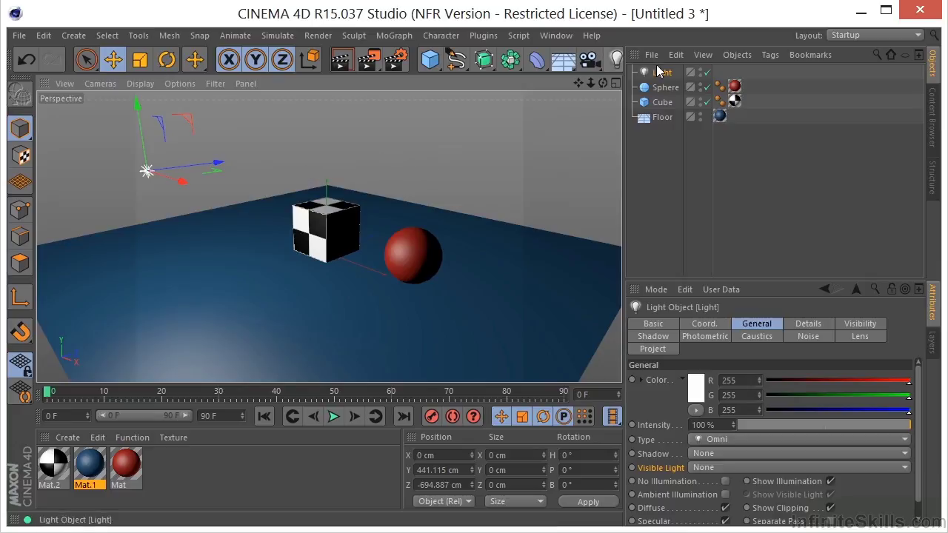
pyautogui.click(341, 59)
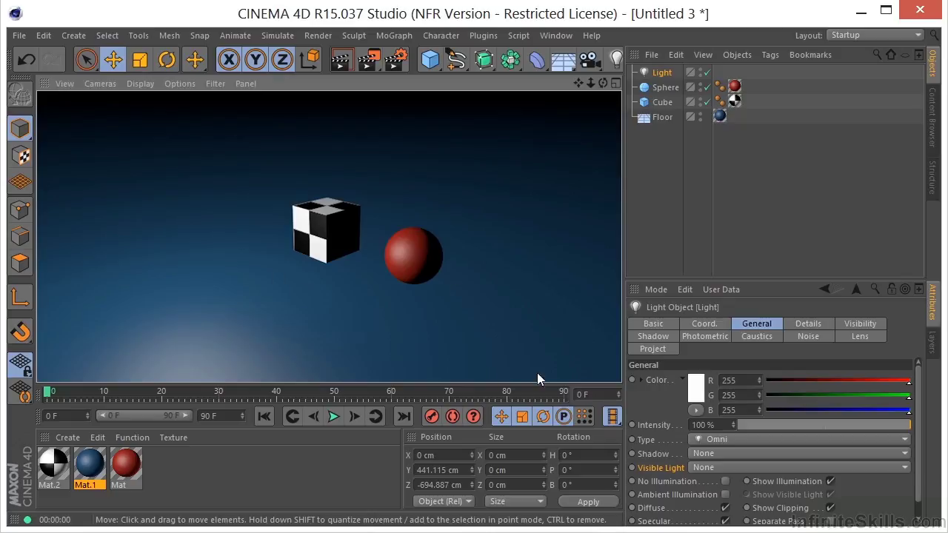
# Set the light's shadow type to Shadow Maps (Soft) and render the perspective view.
pyautogui.click(719, 454)
pyautogui.click(715, 475)
pyautogui.click(341, 59)
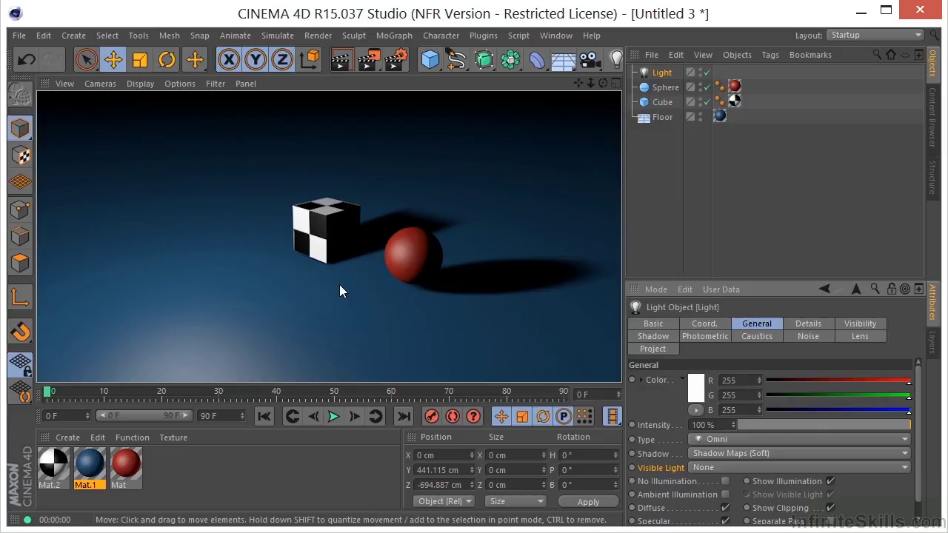
# Set the light's shadow type back to None and keep the light selected.
pyautogui.click(706, 455)
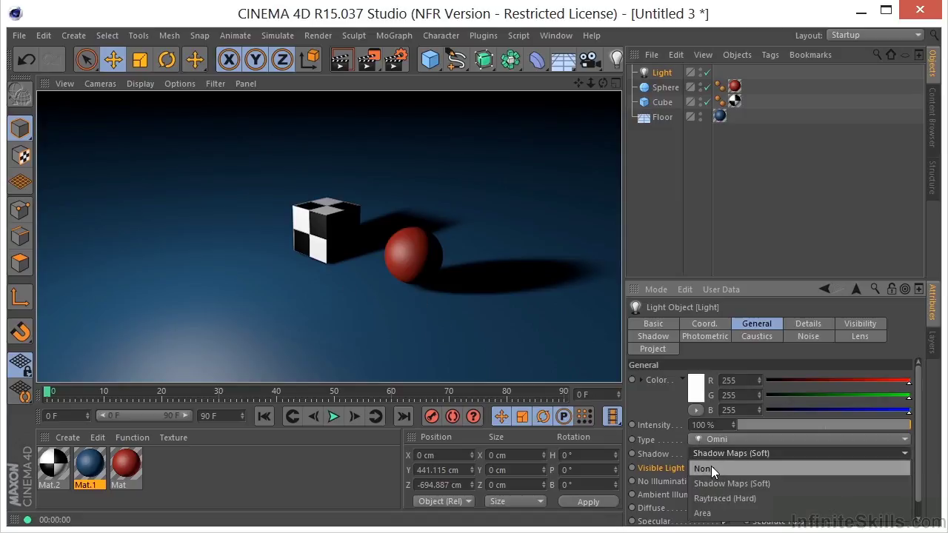
pyautogui.click(711, 469)
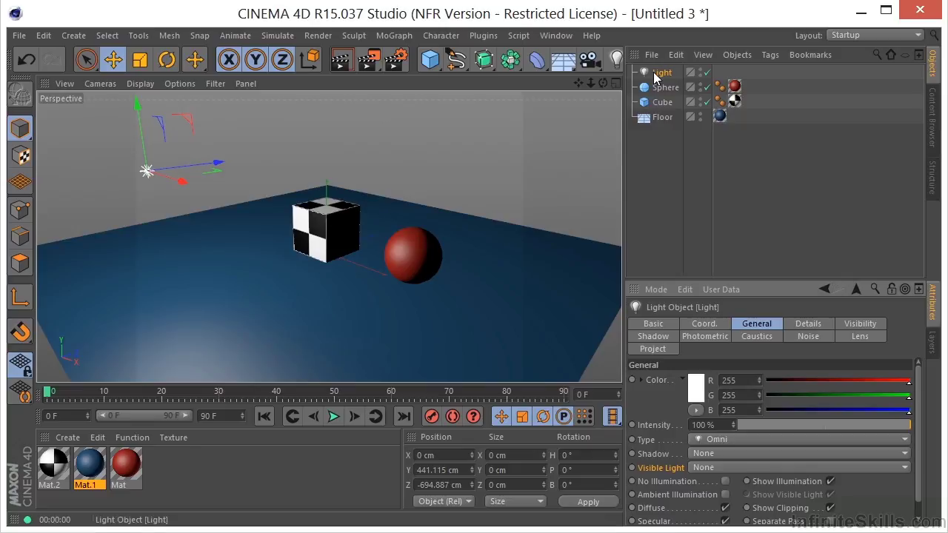
pyautogui.click(658, 75)
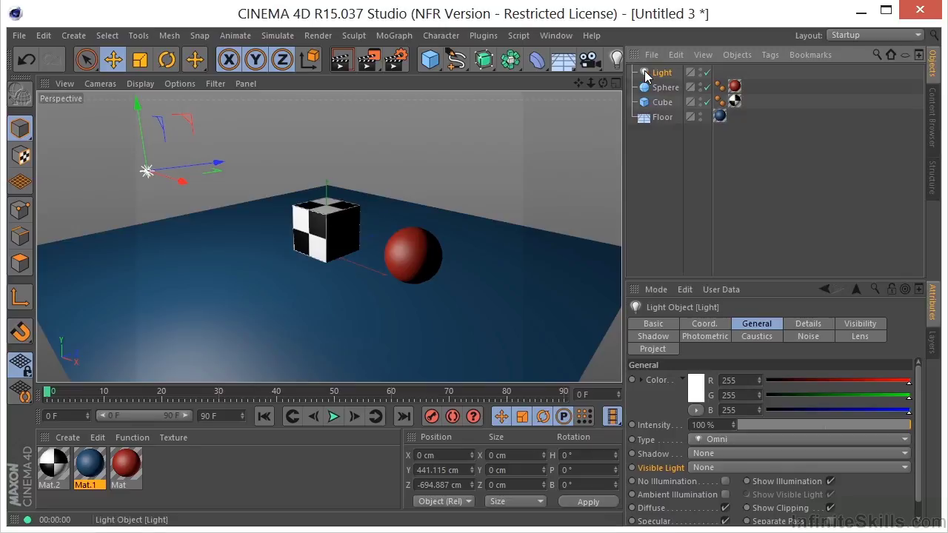
# Change the light's type to Spot and render the perspective view.
pyautogui.click(712, 441)
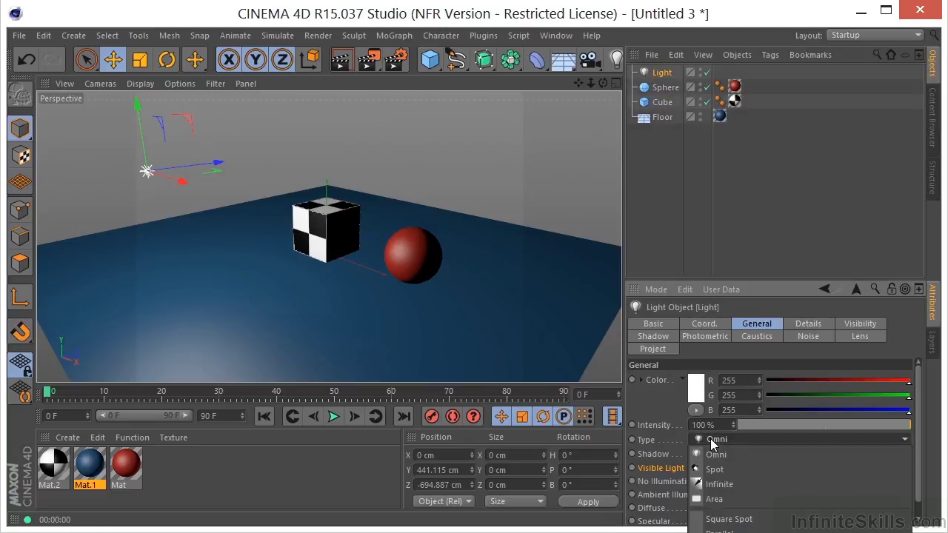
pyautogui.click(717, 468)
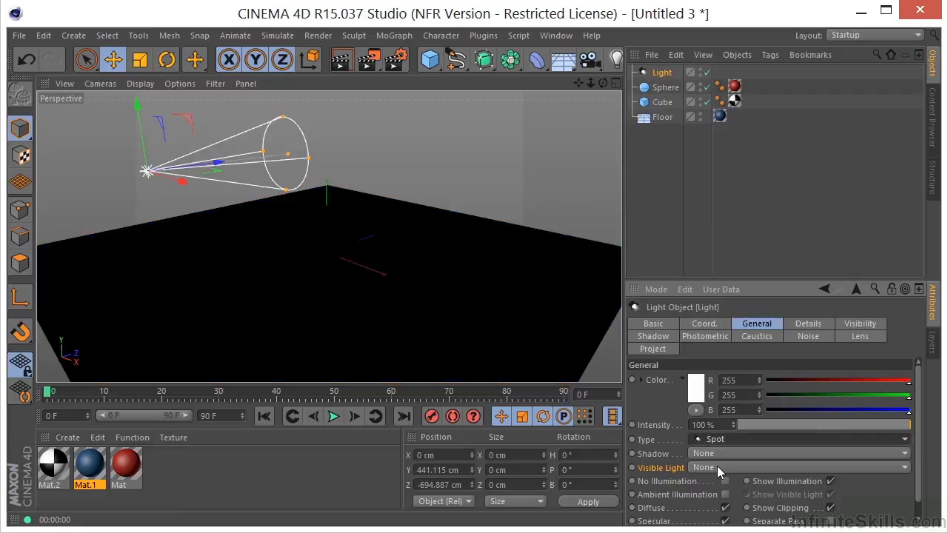
pyautogui.click(339, 60)
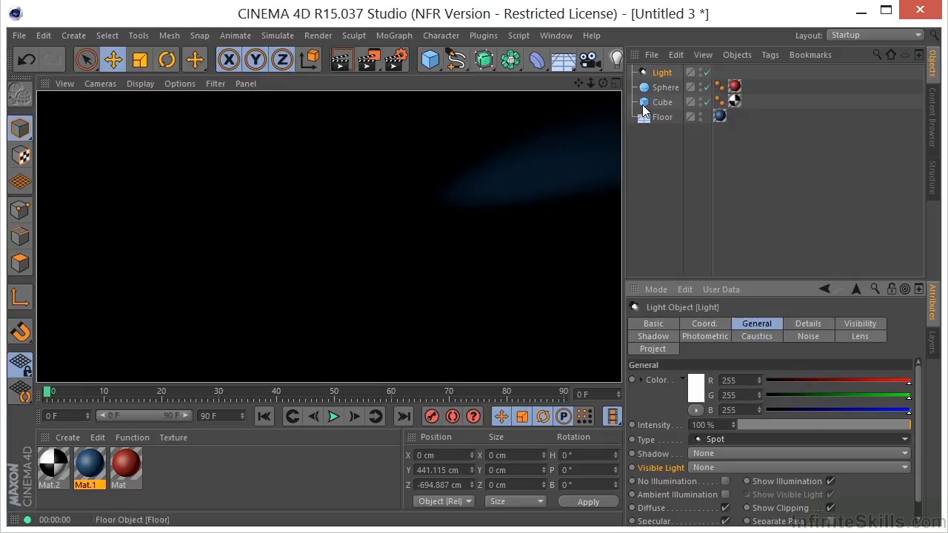
pyautogui.click(517, 183)
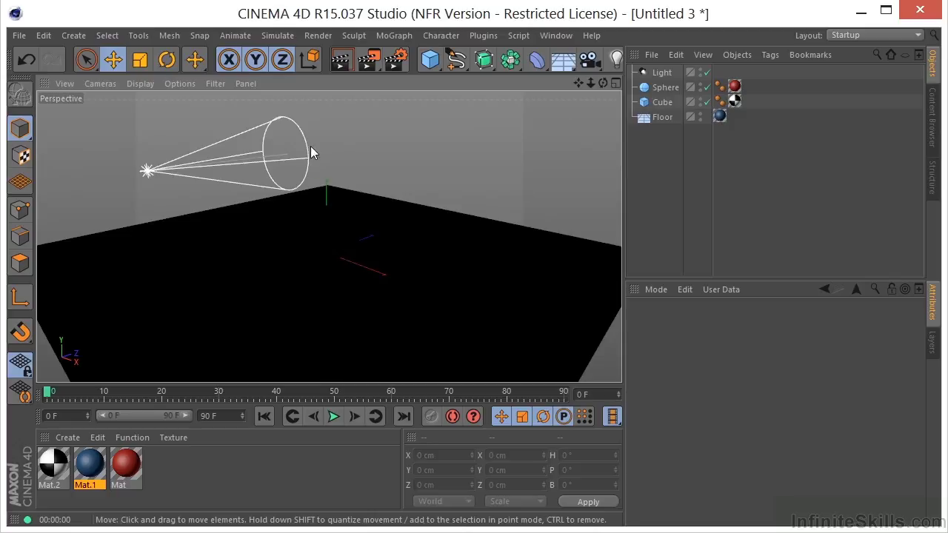
# Rotate the spotlight to about H -4.5°, P -20.4°, B -1.6° toward the cube and widen its cone.
pyautogui.click(650, 74)
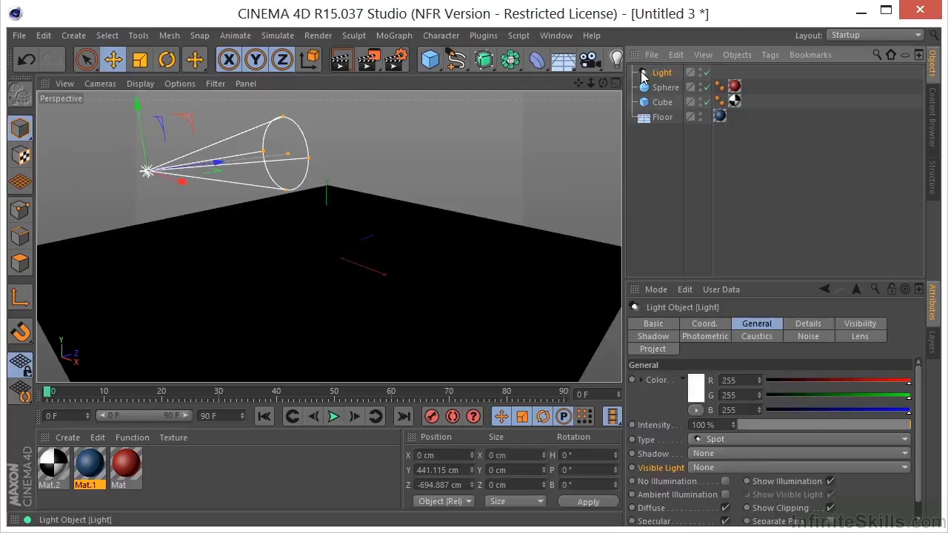
pyautogui.click(169, 59)
pyautogui.moveTo(178, 138); pyautogui.dragTo(188, 145)
pyautogui.moveTo(123, 163); pyautogui.dragTo(151, 159)
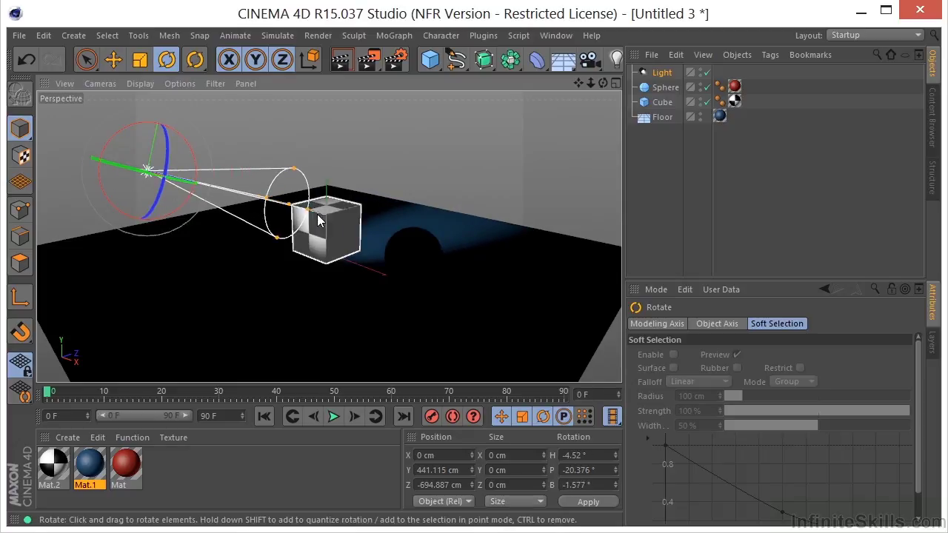
pyautogui.moveTo(314, 215)
pyautogui.mouseDown()
pyautogui.moveTo(300, 217)
pyautogui.moveTo(326, 222)
pyautogui.mouseUp()
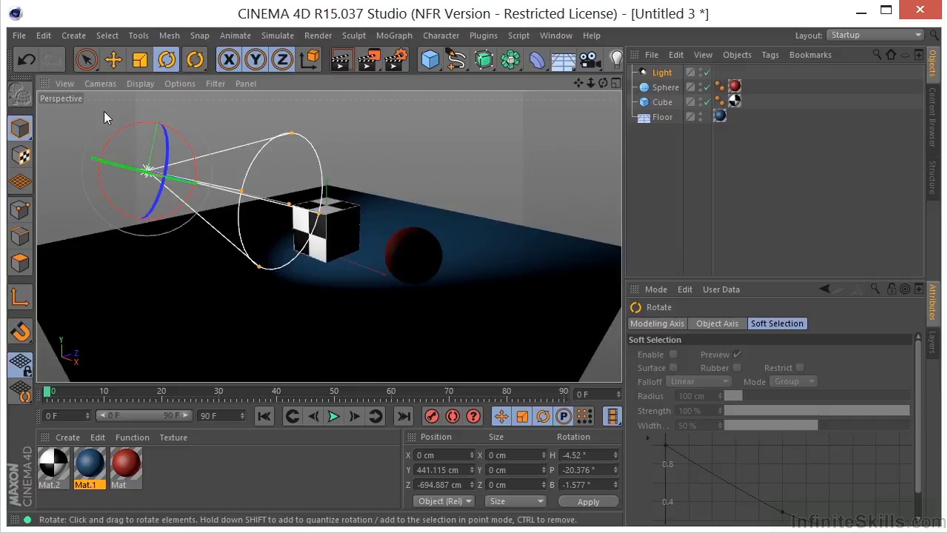
# Look through the light as the camera and reposition it to about X 133, Y 1148, Z -1396 cm with a pitch of about -32.4°.
pyautogui.click(98, 84)
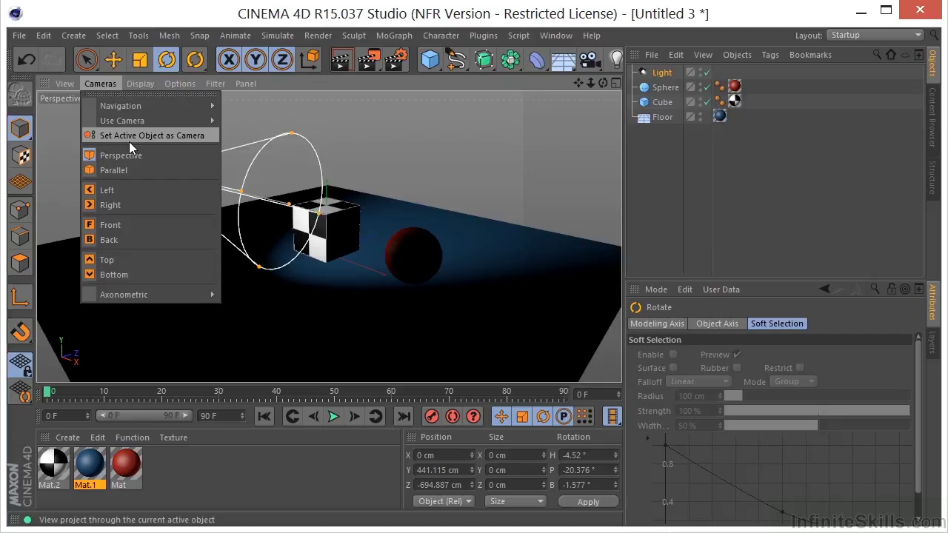
pyautogui.click(148, 136)
pyautogui.moveTo(590, 82); pyautogui.dragTo(537, 148)
pyautogui.moveTo(575, 79); pyautogui.dragTo(529, 91)
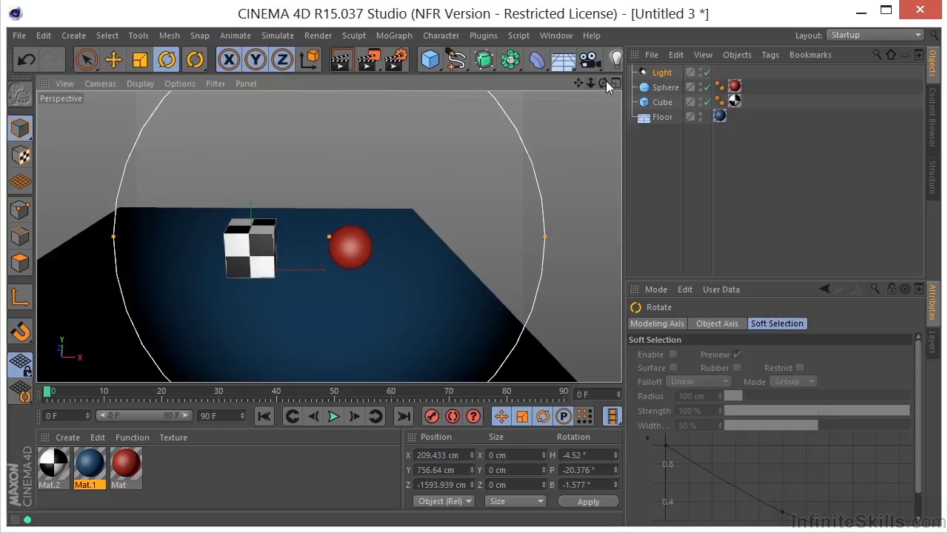
pyautogui.moveTo(606, 81)
pyautogui.mouseDown()
pyautogui.moveTo(605, 111)
pyautogui.moveTo(593, 82)
pyautogui.mouseUp()
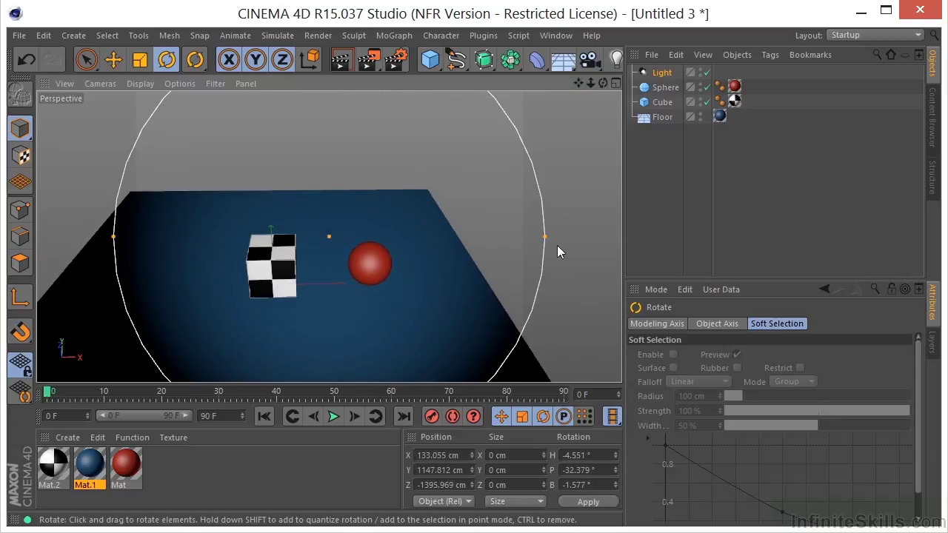
# Narrow the spotlight's cone to about 49° and orbit the light to about X -47, Y 1133, Z -1382 cm, heading -10.2°.
pyautogui.moveTo(544, 237); pyautogui.dragTo(508, 249)
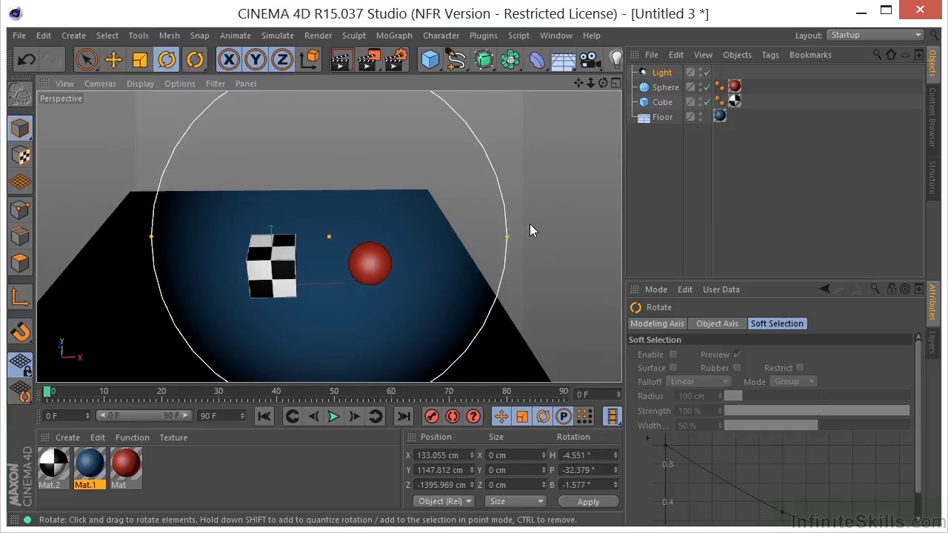
pyautogui.moveTo(605, 82); pyautogui.dragTo(620, 85)
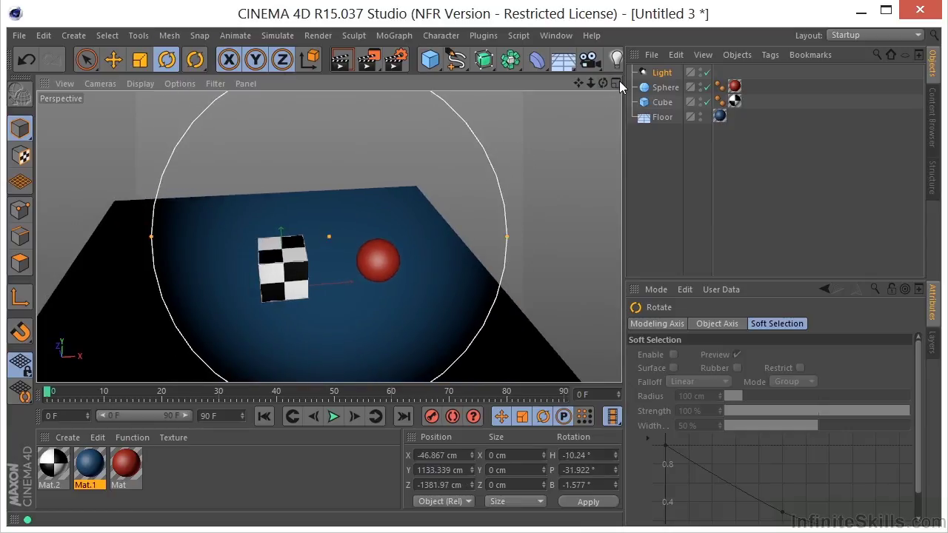
# Switch the view back to the Default Camera and render the cube and sphere close up.
pyautogui.click(96, 84)
pyautogui.moveTo(118, 121)
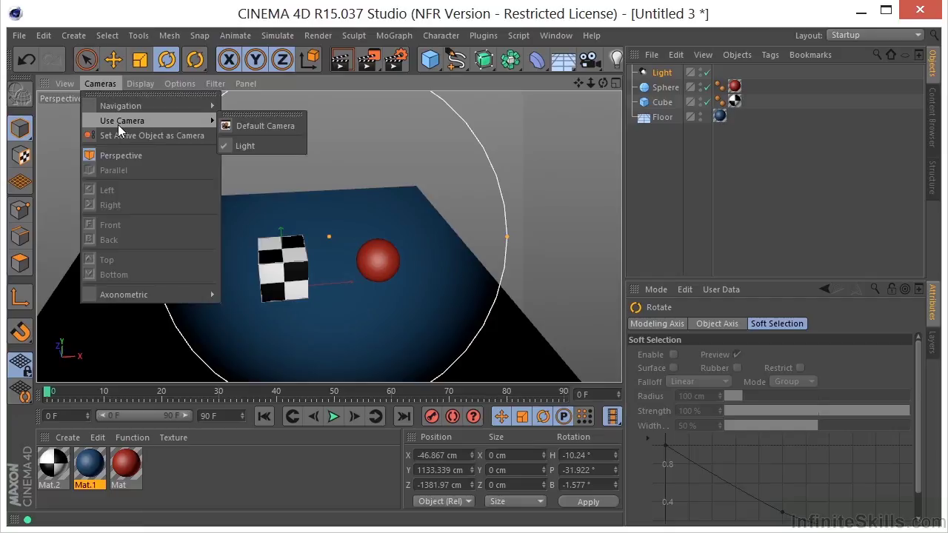
pyautogui.click(260, 127)
pyautogui.moveTo(594, 82); pyautogui.dragTo(549, 141)
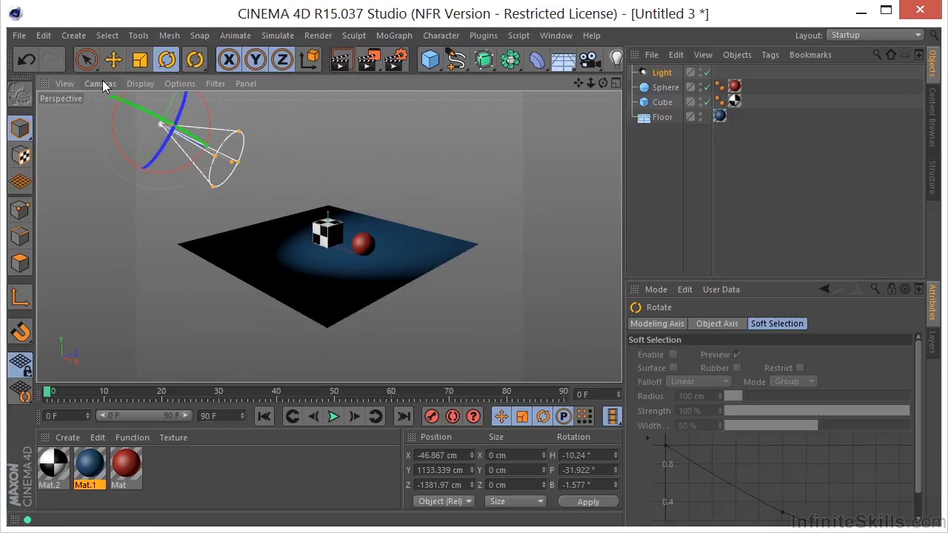
pyautogui.moveTo(593, 82); pyautogui.dragTo(614, 82)
pyautogui.click(332, 59)
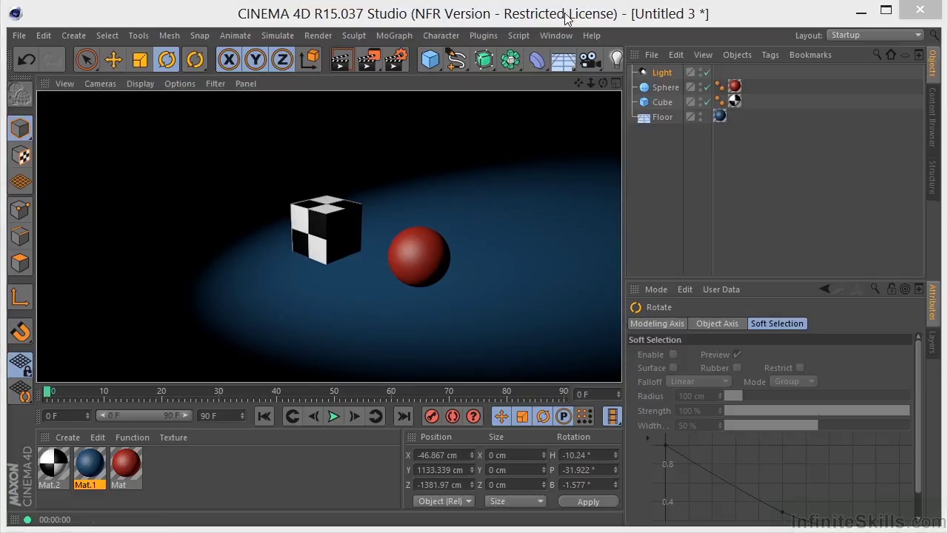
# Set the spotlight's shadow type to Shadow Maps (Soft) and render the perspective view.
pyautogui.click(661, 73)
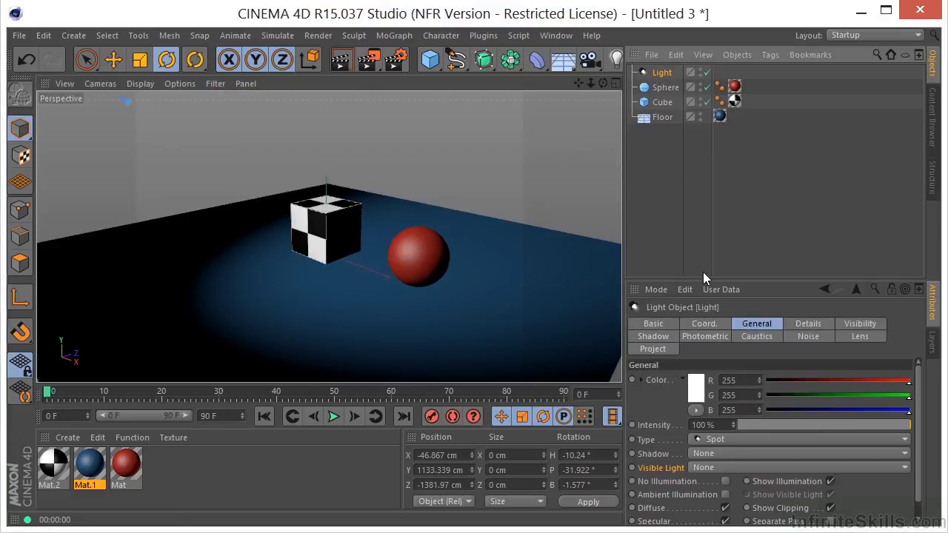
pyautogui.click(715, 453)
pyautogui.click(719, 478)
pyautogui.click(348, 69)
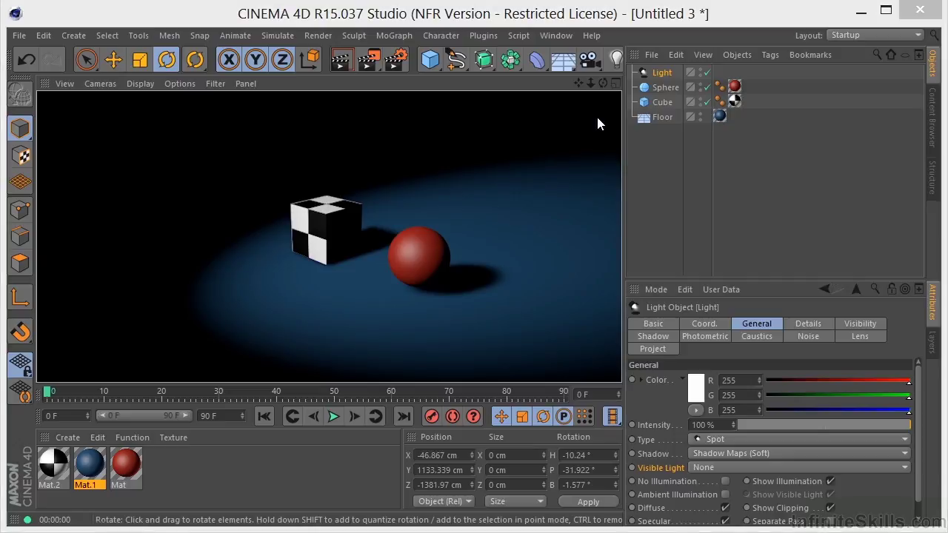
# Raise the spotlight's inner angle to about 15.3° and render with the whole floor in view.
pyautogui.moveTo(592, 83); pyautogui.dragTo(557, 137)
pyautogui.moveTo(576, 82); pyautogui.dragTo(579, 118)
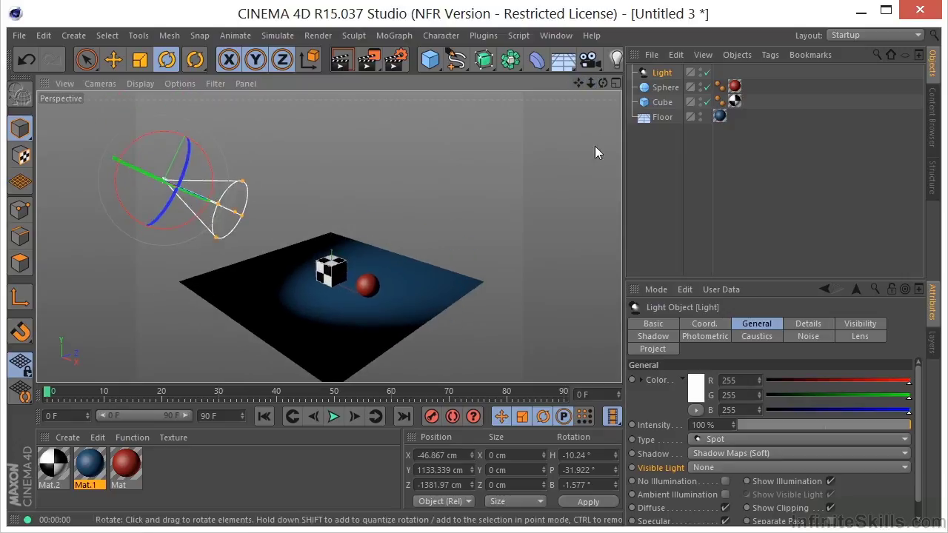
pyautogui.click(806, 326)
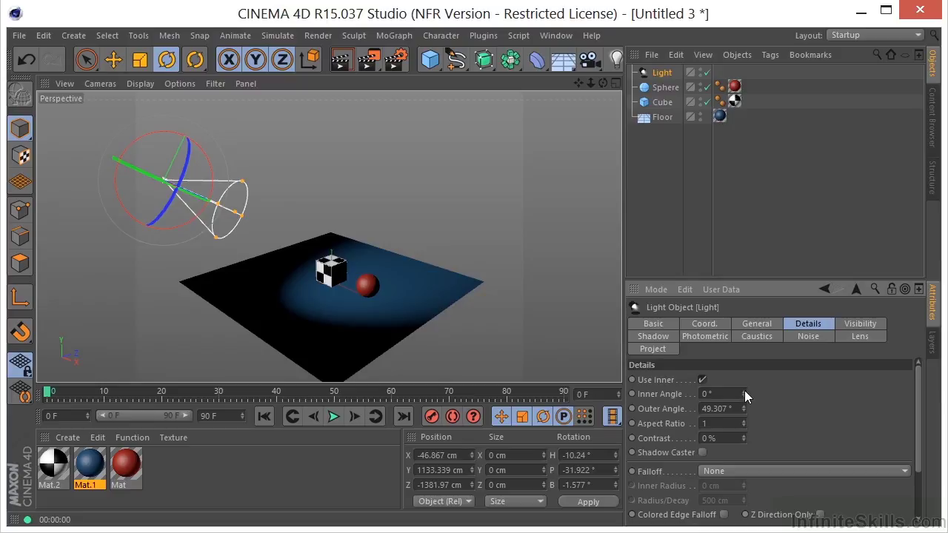
pyautogui.moveTo(744, 393); pyautogui.dragTo(736, 357)
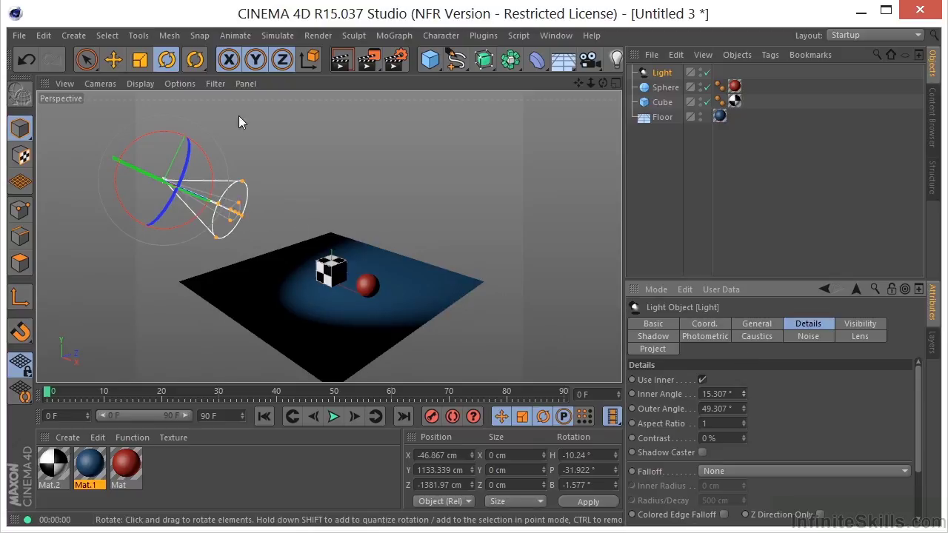
pyautogui.click(344, 58)
# Widen the spotlight's outer angle to about 100.3° and render the perspective view.
pyautogui.moveTo(744, 411); pyautogui.dragTo(754, 369)
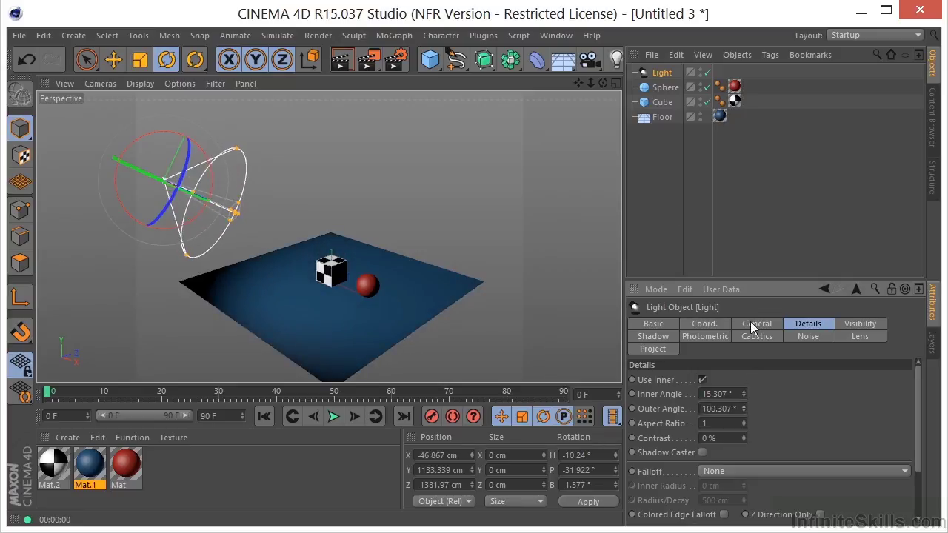
pyautogui.click(341, 59)
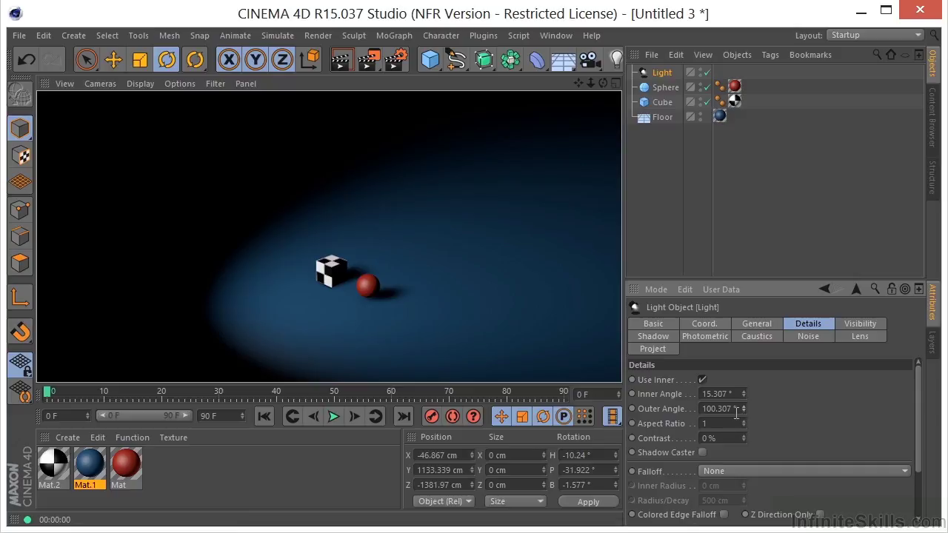
pyautogui.click(526, 304)
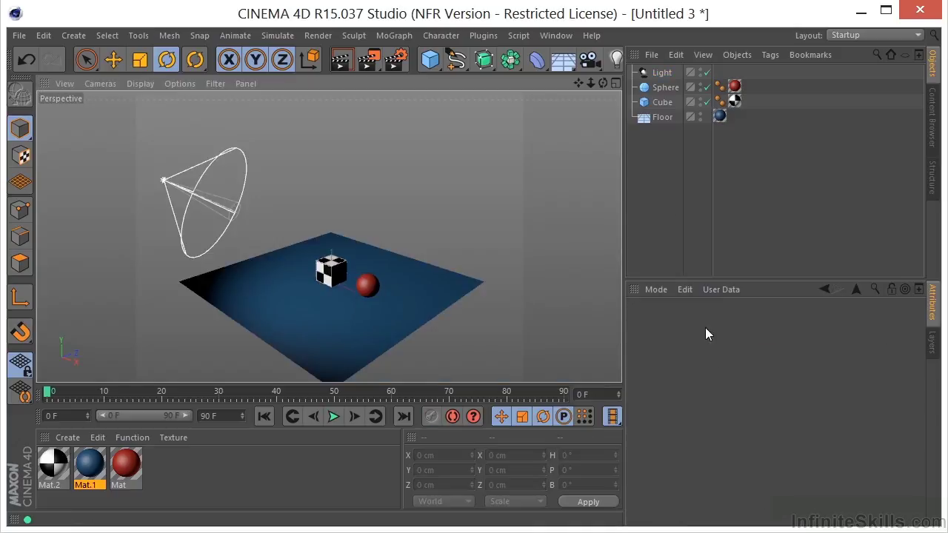
# Increase the spotlight's aspect ratio to 1.82 and render the perspective view.
pyautogui.click(644, 72)
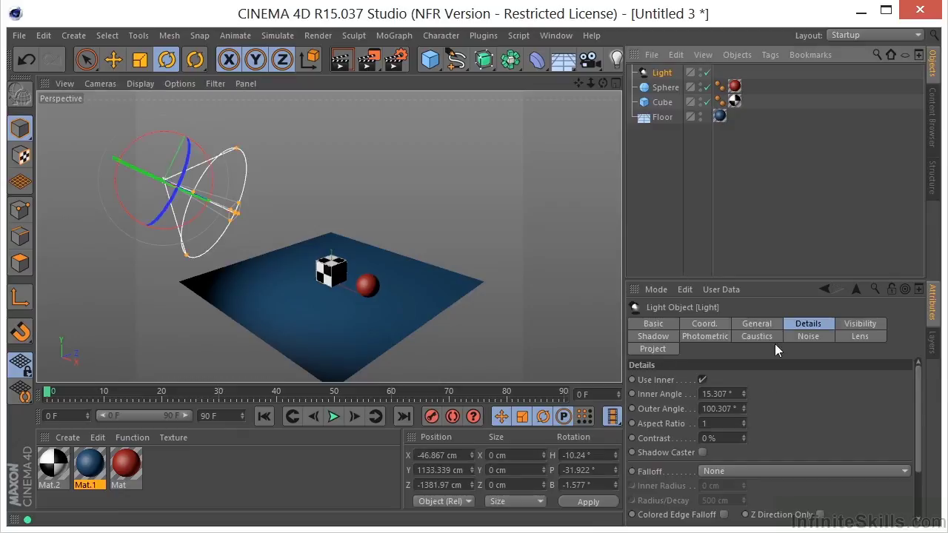
pyautogui.click(696, 425)
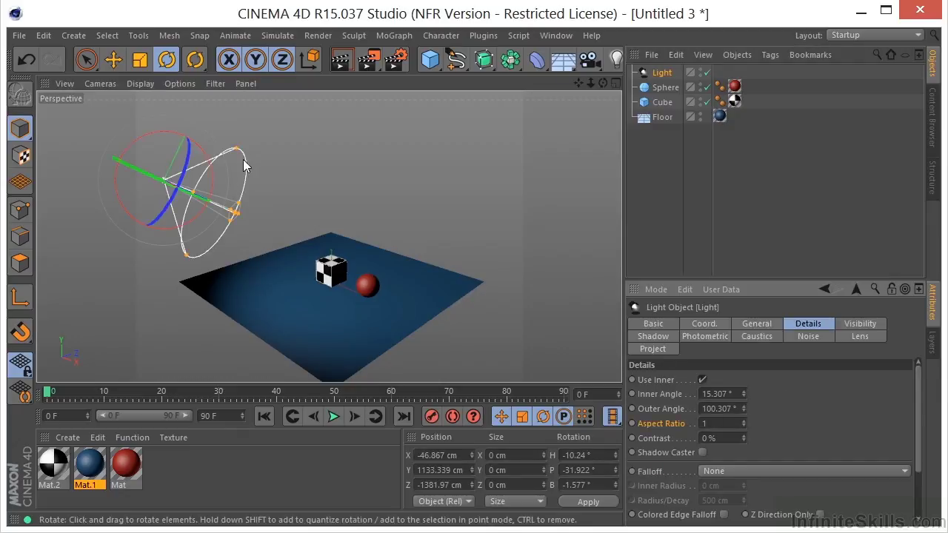
pyautogui.moveTo(744, 421); pyautogui.dragTo(741, 359)
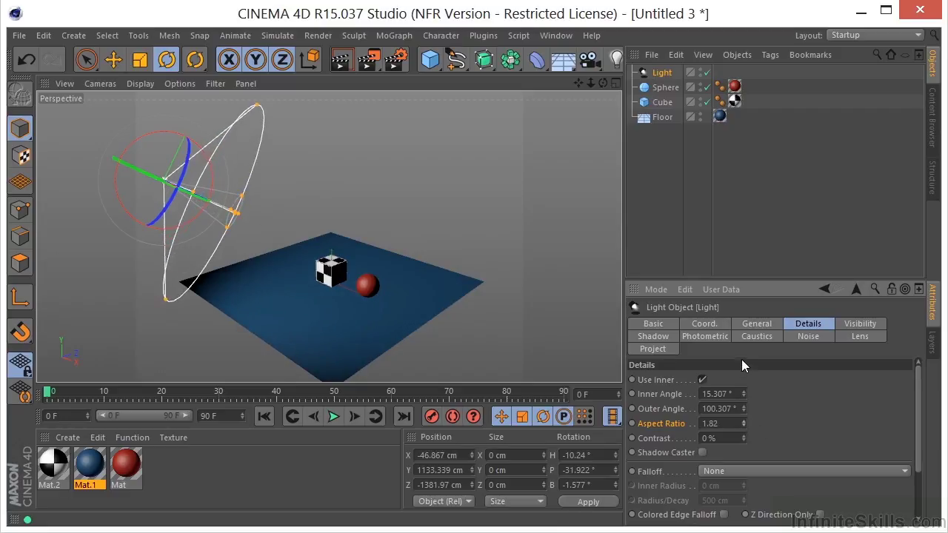
pyautogui.click(341, 64)
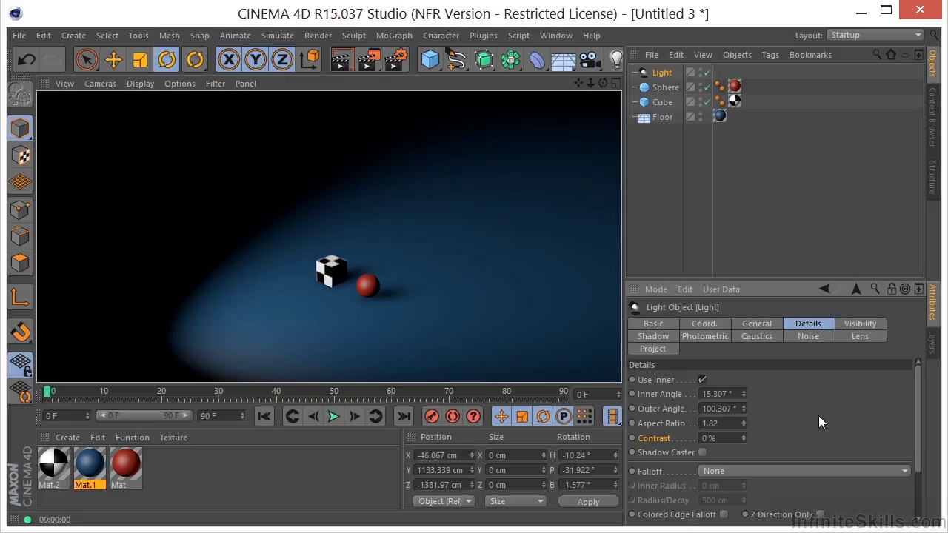
# Test-render the spotlight with its contrast at 304 %, and set the contrast back to 0 % and render again.
pyautogui.moveTo(744, 438); pyautogui.dragTo(750, 207)
pyautogui.click(336, 61)
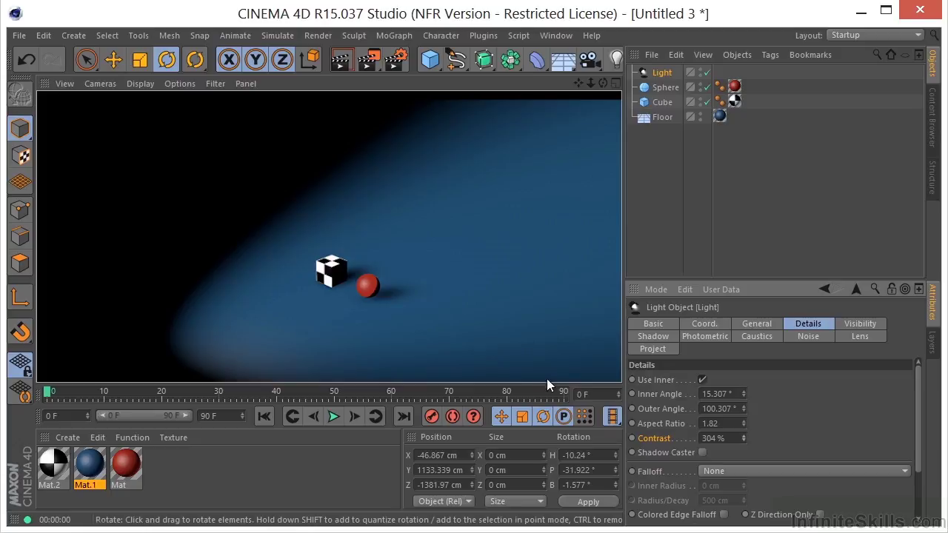
pyautogui.doubleClick(728, 438)
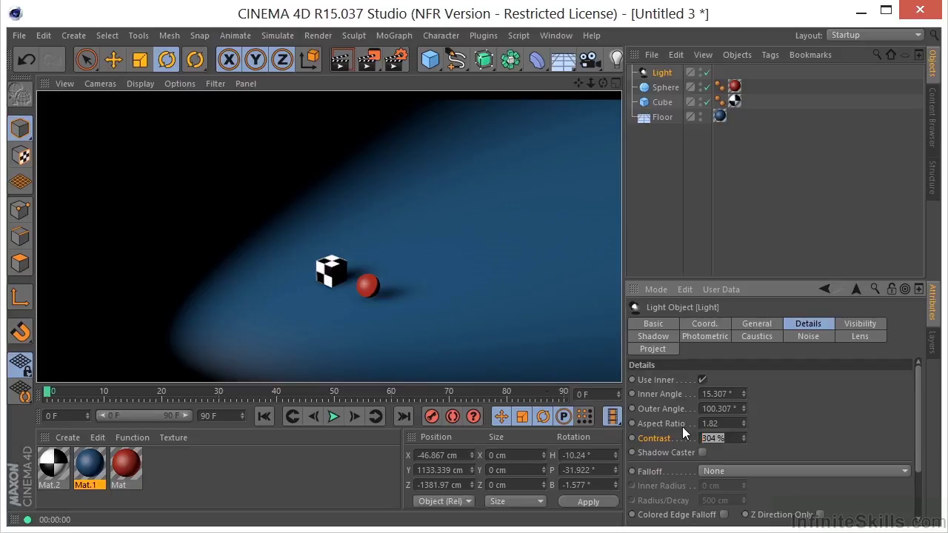
pyautogui.write('0')
pyautogui.press('Return')
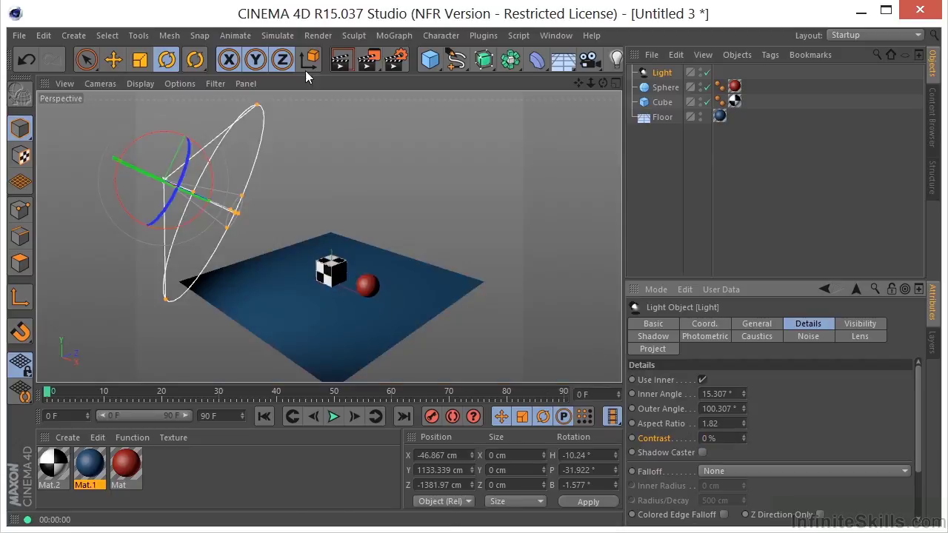
pyautogui.click(340, 68)
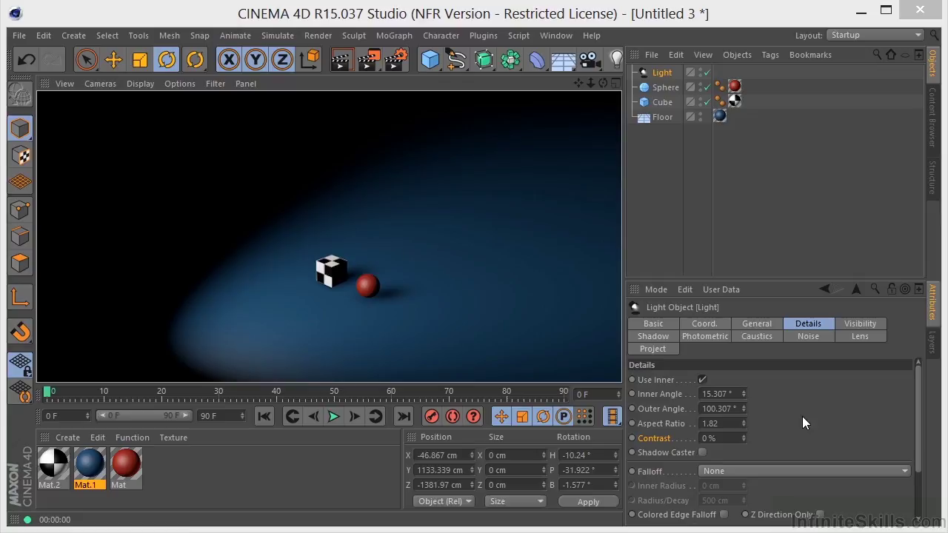
# Set the spotlight's falloff to Inverse Square (Physically Accurate) and render the perspective view.
pyautogui.click(786, 471)
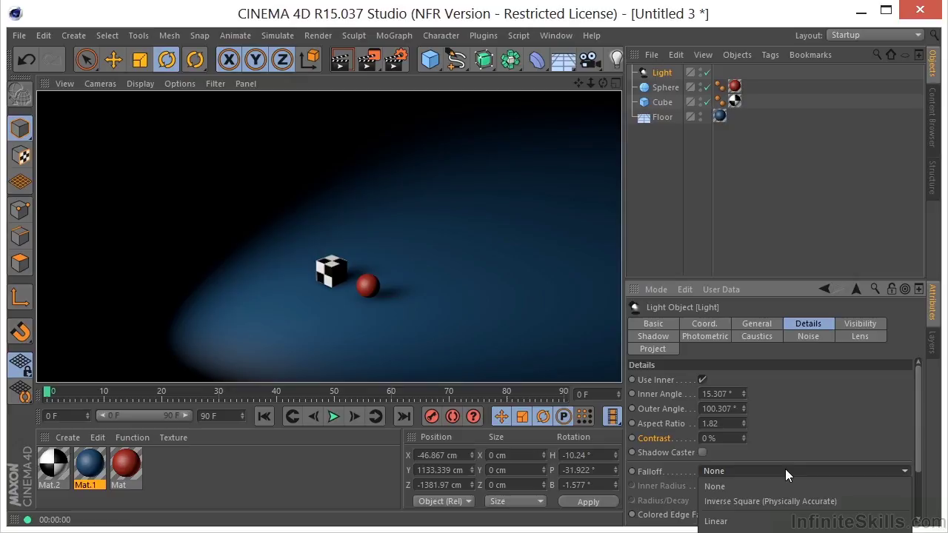
pyautogui.click(782, 501)
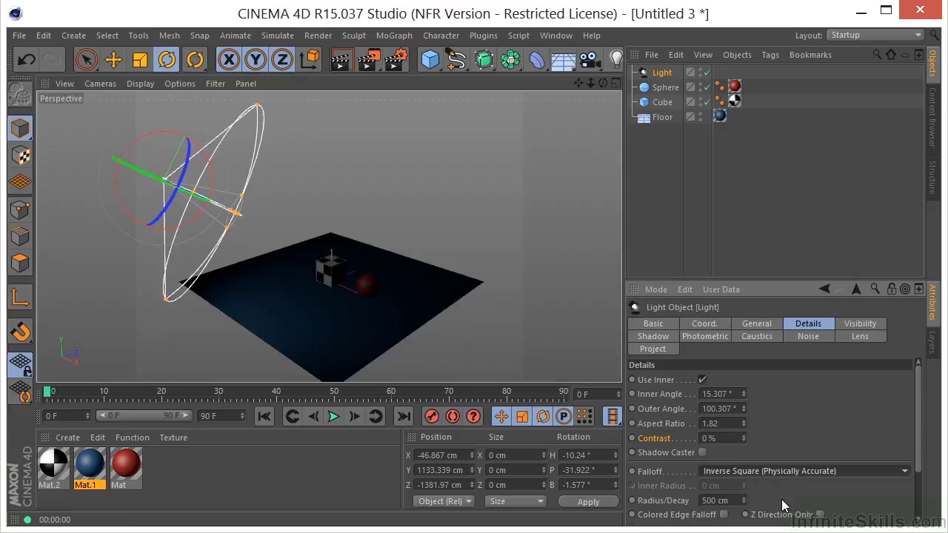
pyautogui.click(334, 62)
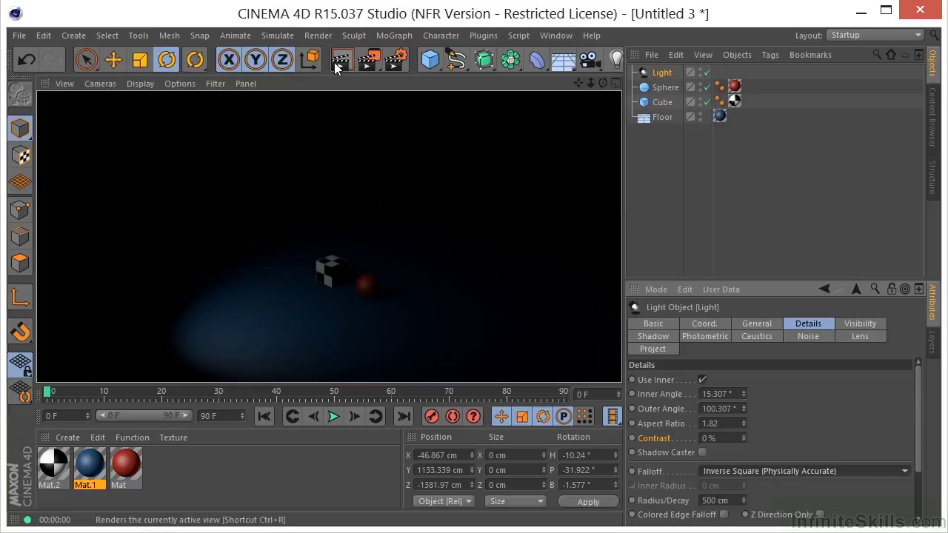
# Set the spotlight's falloff to None, with an inner angle of 34° and an outer angle of 51°.
pyautogui.click(763, 468)
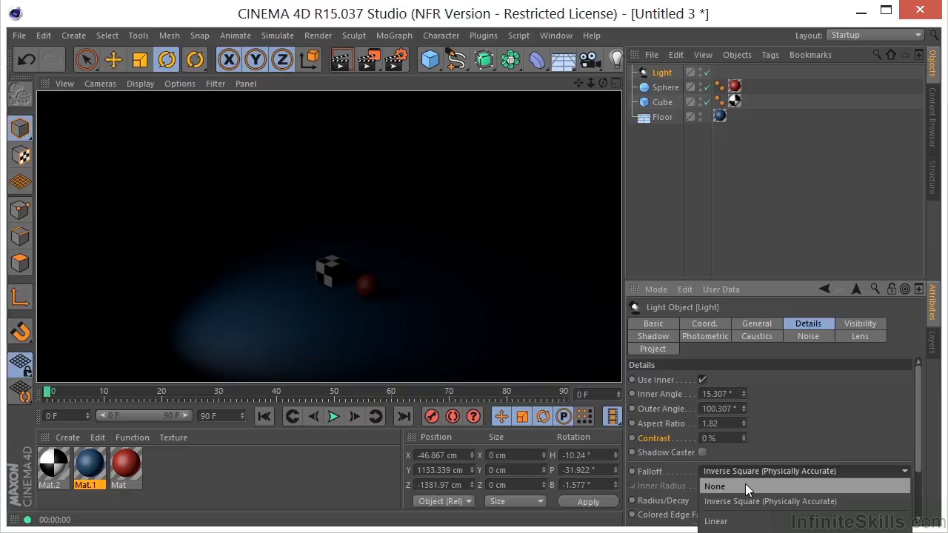
pyautogui.click(745, 486)
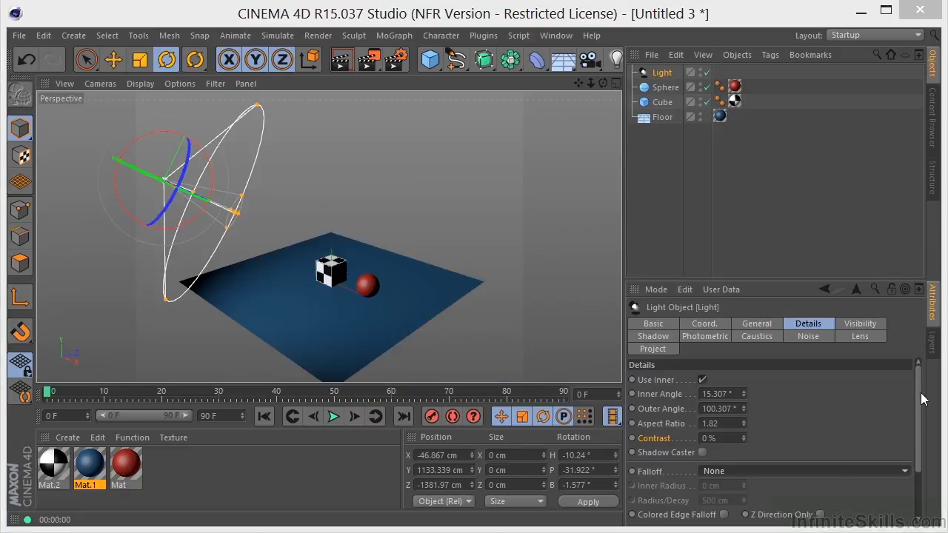
pyautogui.scroll(-3, 919, 415)
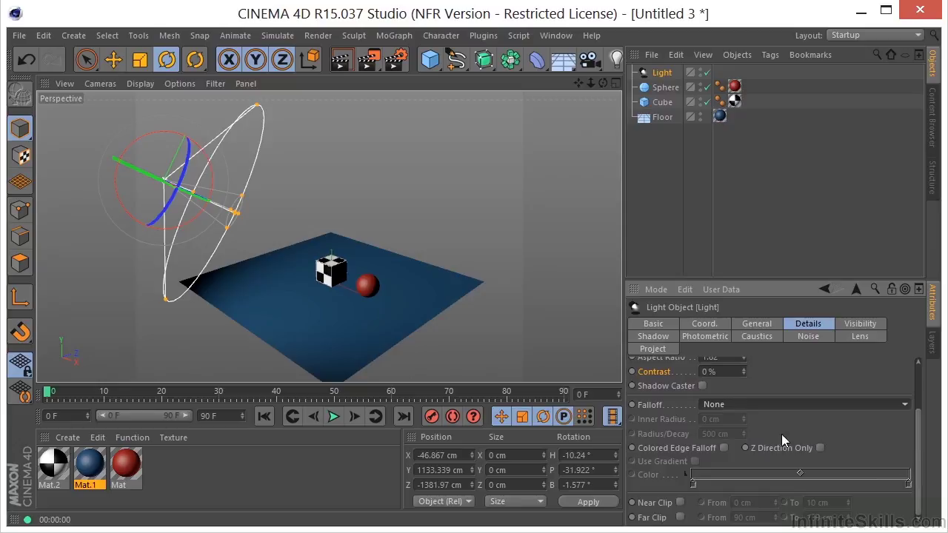
pyautogui.moveTo(237, 217)
pyautogui.mouseDown()
pyautogui.moveTo(281, 239)
pyautogui.moveTo(212, 205)
pyautogui.moveTo(227, 208)
pyautogui.mouseUp()
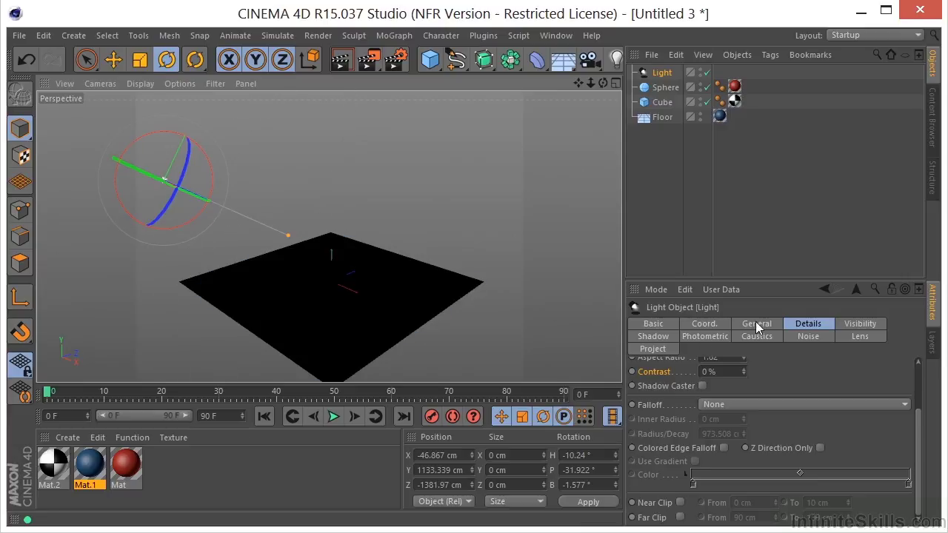
pyautogui.moveTo(917, 458); pyautogui.dragTo(917, 406)
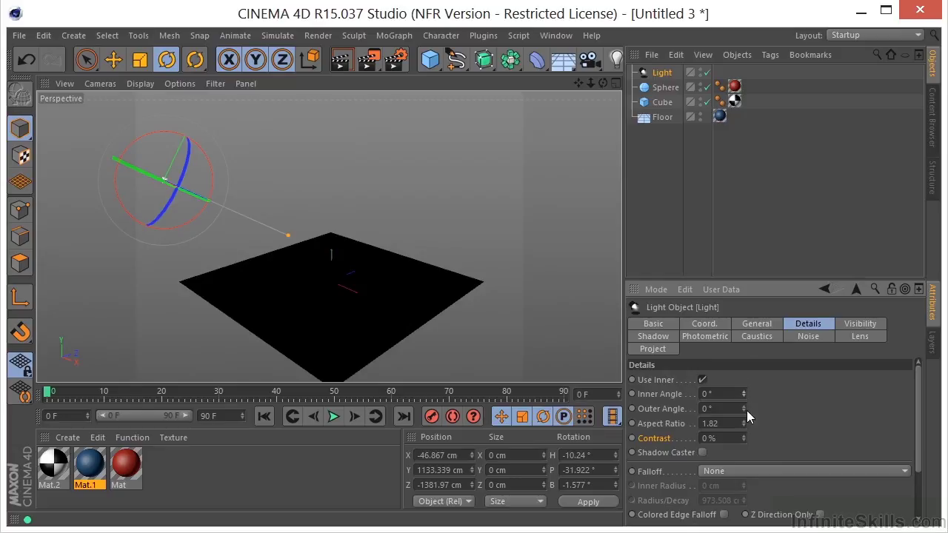
pyautogui.moveTo(743, 406); pyautogui.dragTo(747, 368)
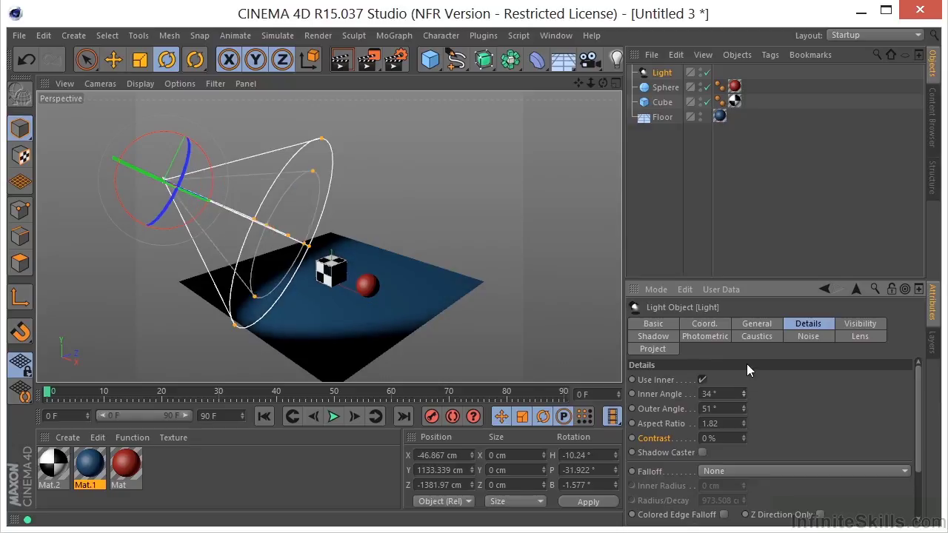
# Extend the spotlight's radius to about 2099 cm with Inverse Square (Physically Accurate) falloff and render the perspective view.
pyautogui.moveTo(290, 240); pyautogui.dragTo(416, 297)
pyautogui.scroll(-3, 913, 414)
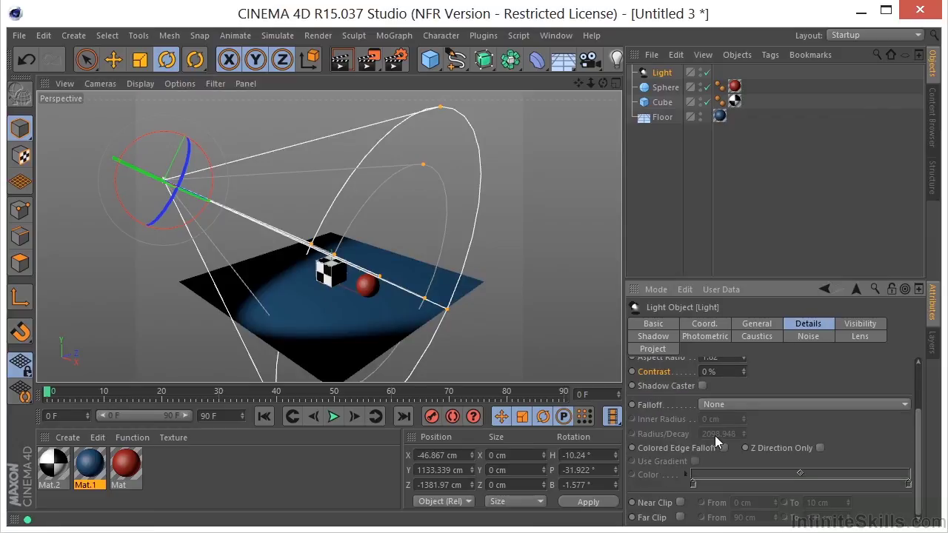
pyautogui.click(737, 404)
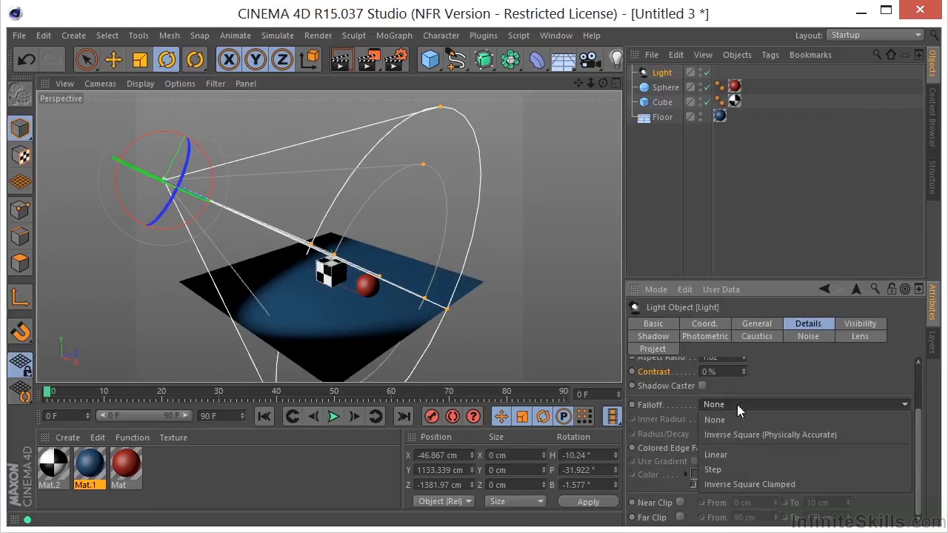
pyautogui.click(734, 434)
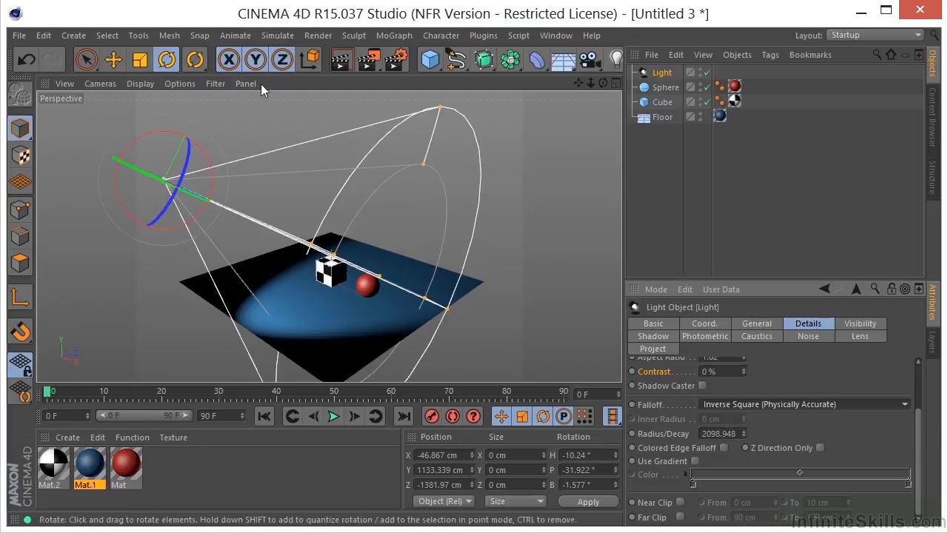
pyautogui.click(341, 61)
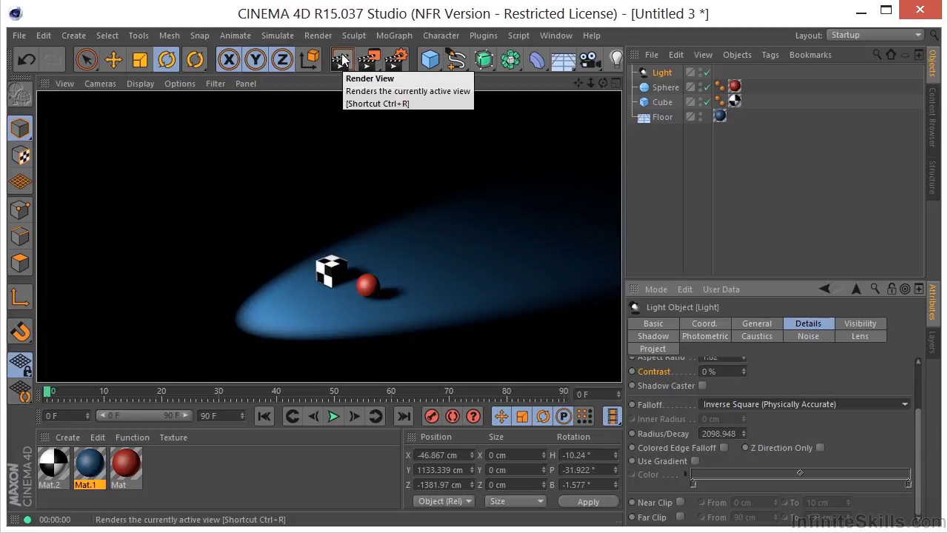
# Enable Colored Edge Falloff and a red-to-dark-blue gradient for the spotlight, and render the perspective view.
pyautogui.click(724, 448)
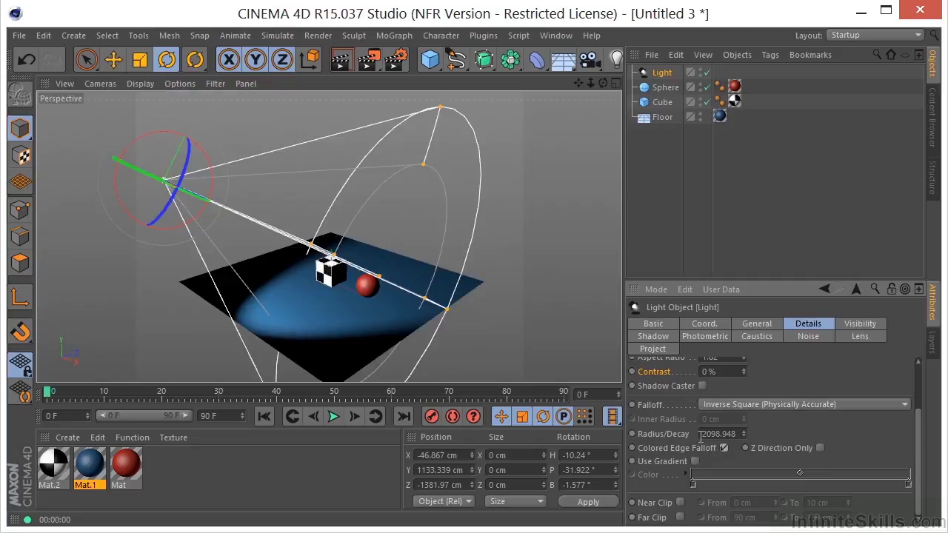
pyautogui.click(695, 461)
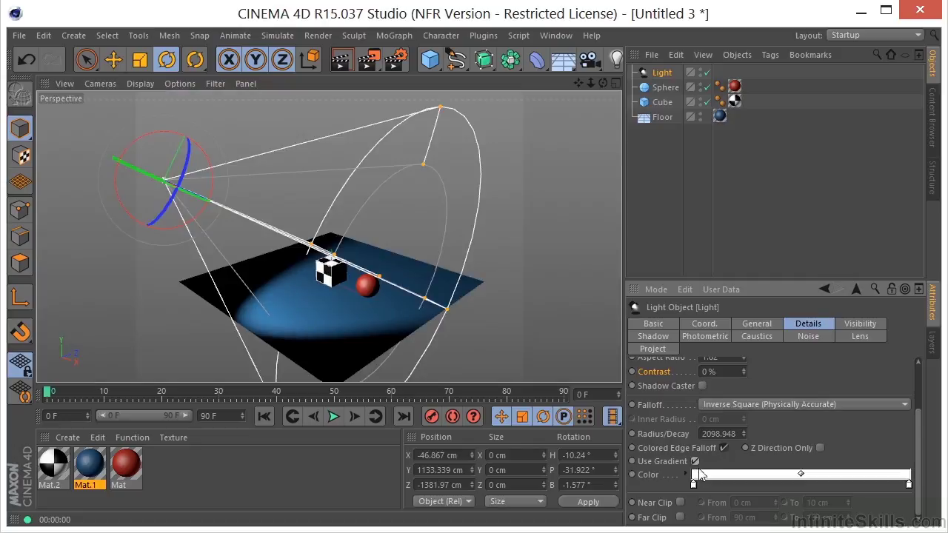
pyautogui.doubleClick(694, 484)
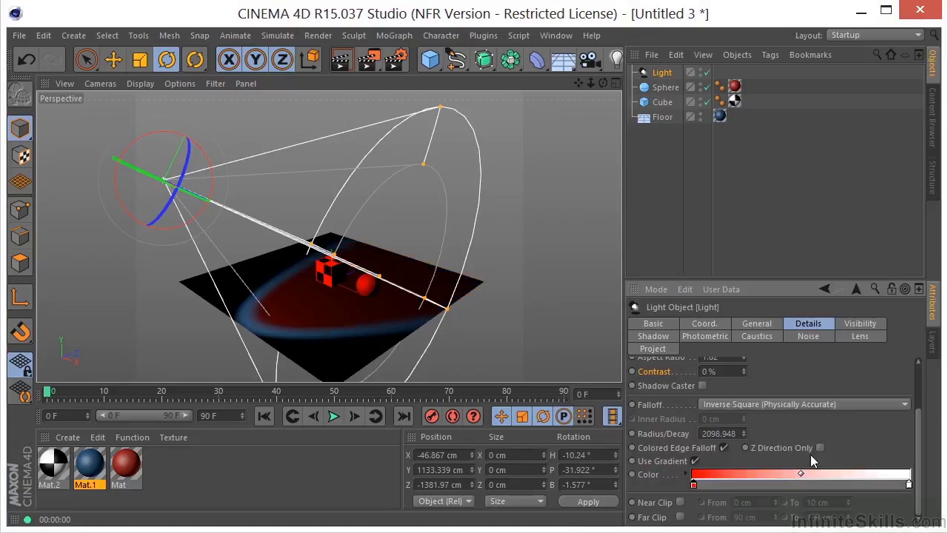
pyautogui.doubleClick(908, 485)
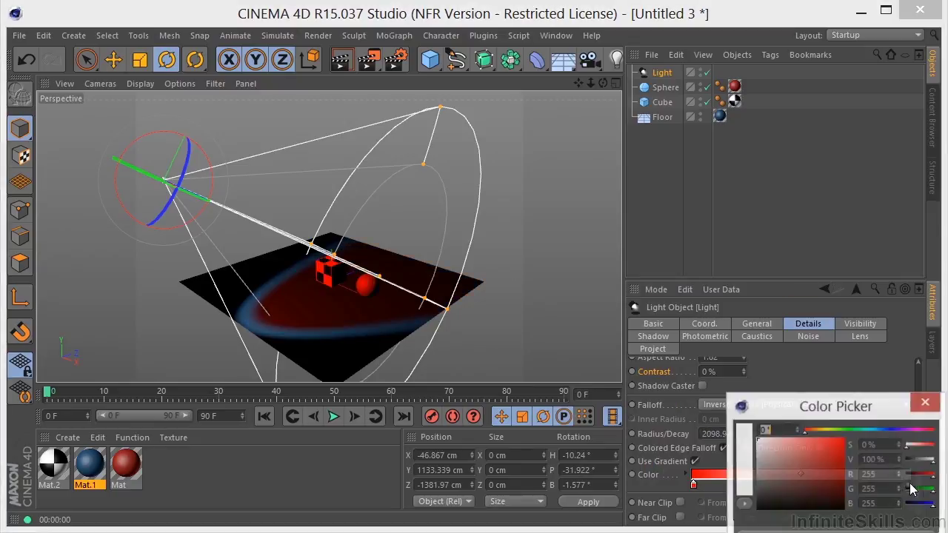
pyautogui.click(878, 430)
pyautogui.click(844, 487)
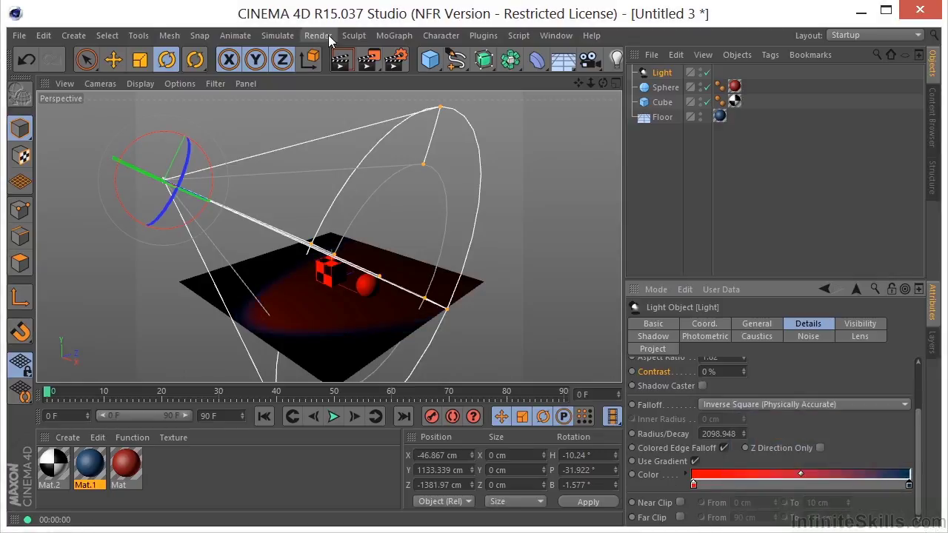
pyautogui.click(340, 60)
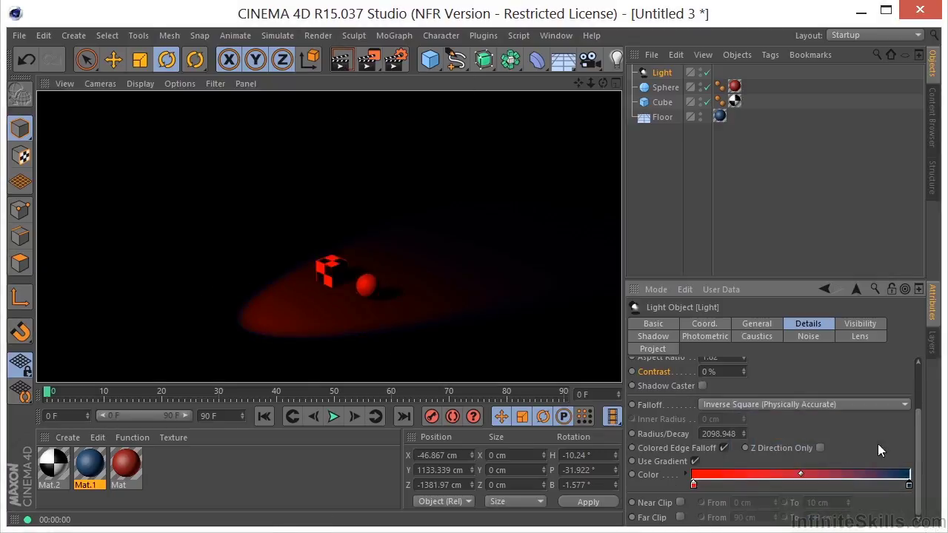
# Move the dark blue knot to about a third of the spotlight's color gradient and render the perspective view.
pyautogui.moveTo(909, 485); pyautogui.dragTo(771, 485)
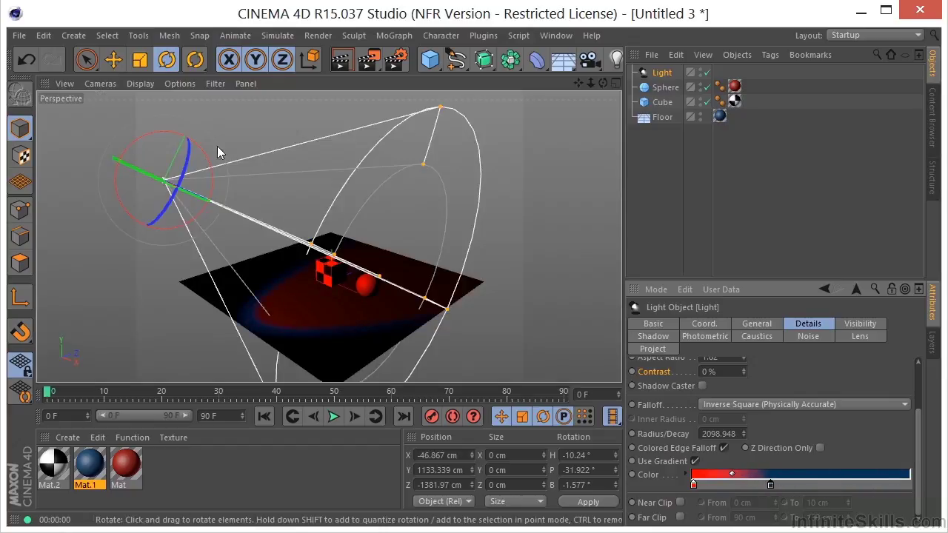
pyautogui.click(336, 61)
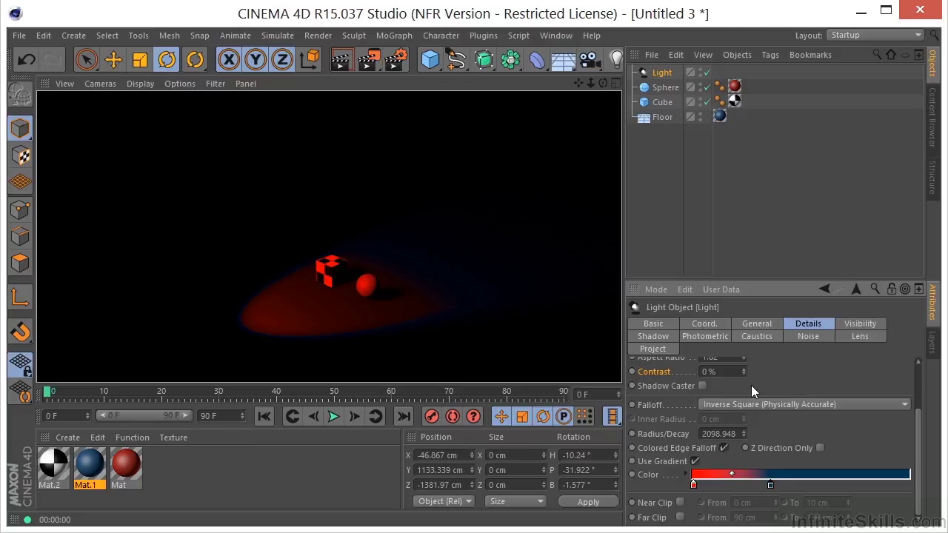
pyautogui.click(390, 235)
# Set the spotlight's inner angle to 6° and outer angle to 68°, and render the perspective view.
pyautogui.click(662, 72)
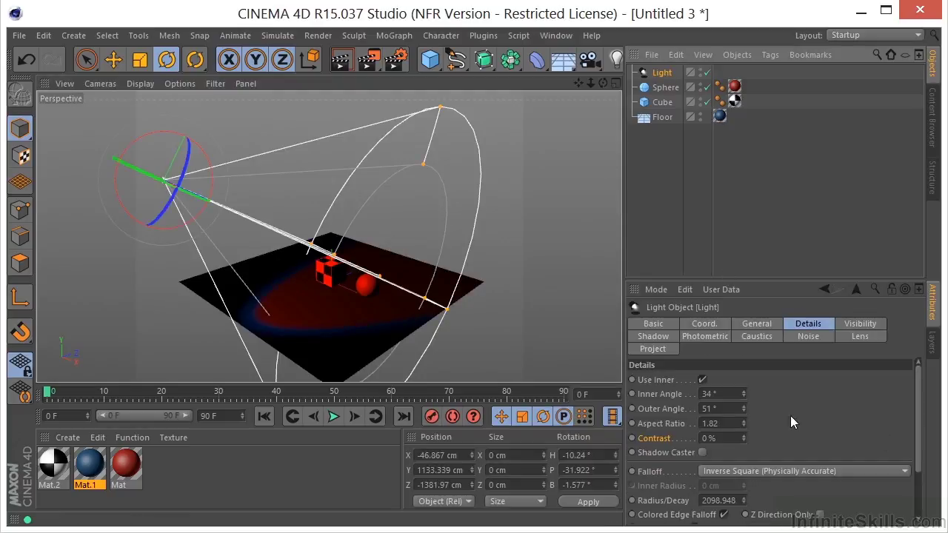
pyautogui.moveTo(743, 412)
pyautogui.mouseDown()
pyautogui.moveTo(746, 395)
pyautogui.moveTo(742, 412)
pyautogui.mouseUp()
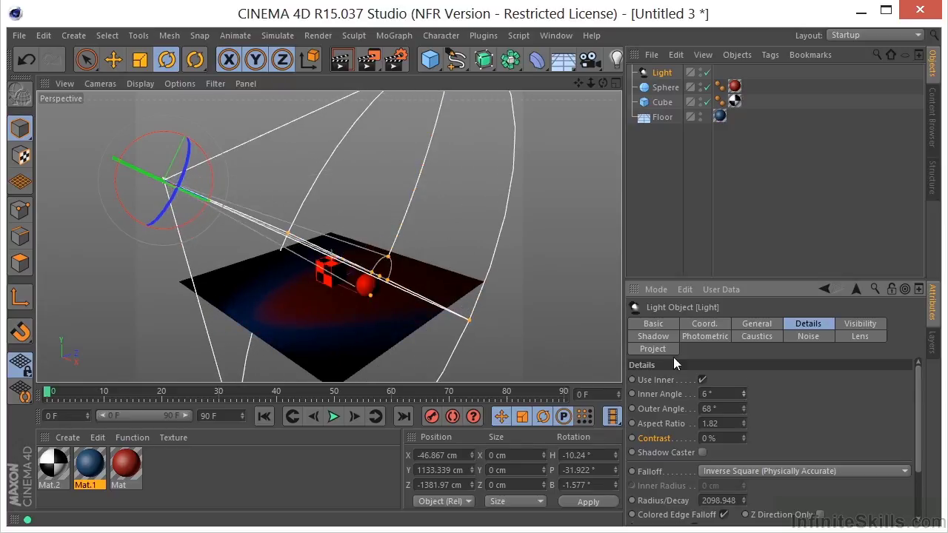
pyautogui.click(342, 60)
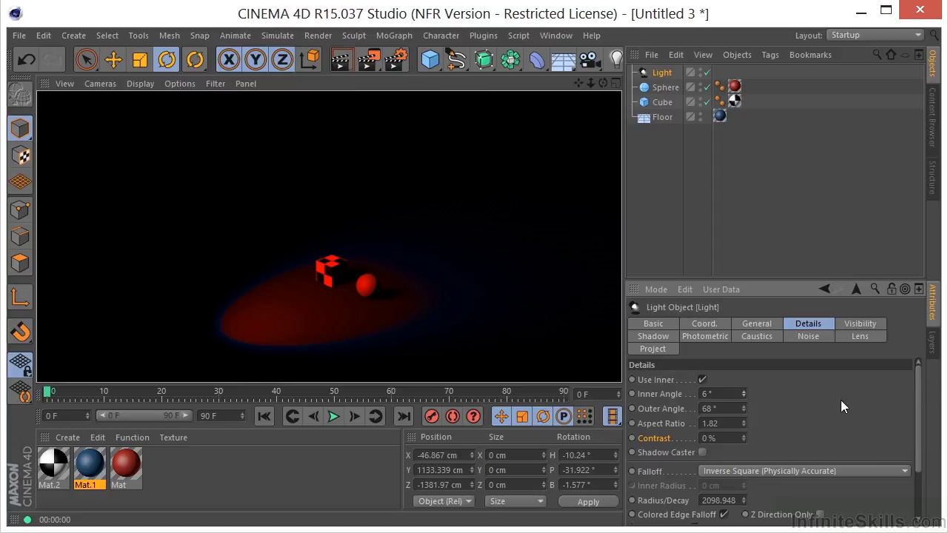
# Move the dark blue knot to about three quarters of the spotlight's color gradient and render the perspective view.
pyautogui.moveTo(914, 379); pyautogui.dragTo(913, 428)
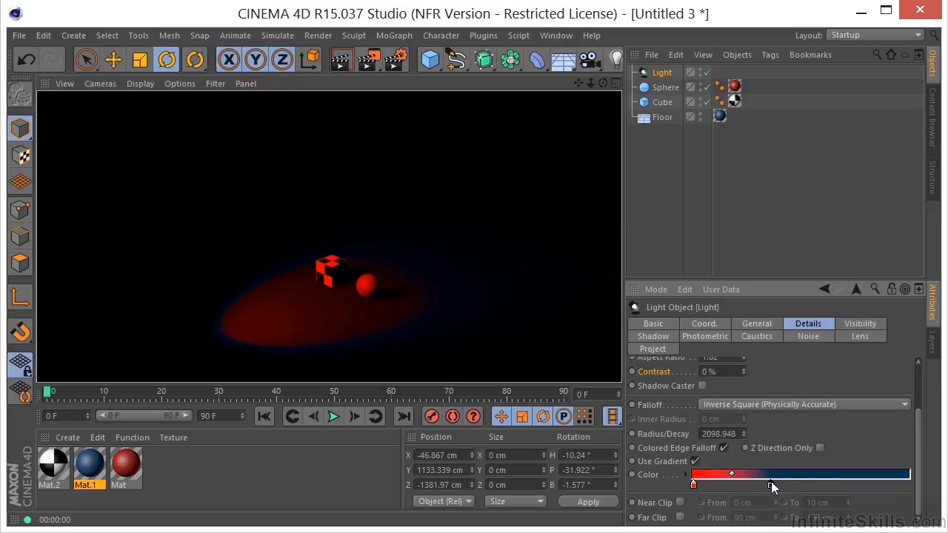
pyautogui.moveTo(771, 483); pyautogui.dragTo(854, 483)
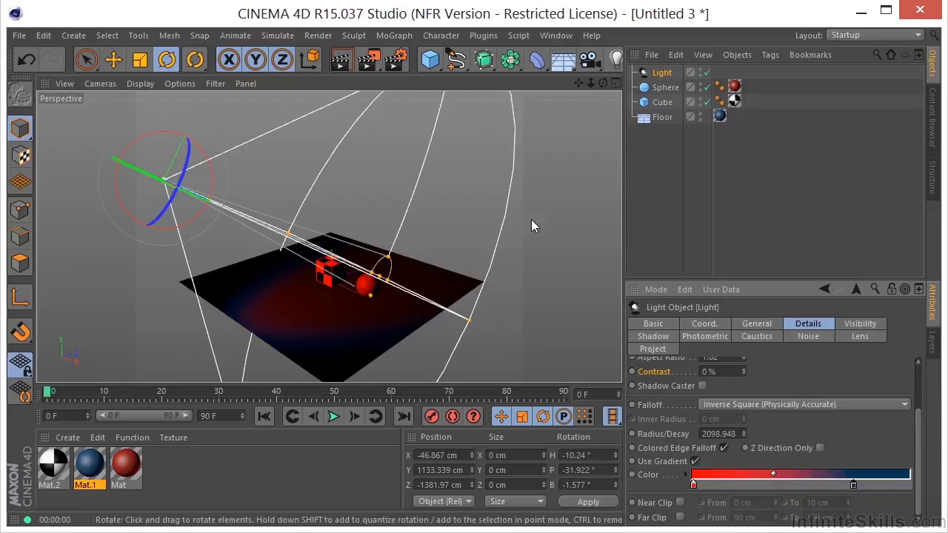
pyautogui.click(340, 66)
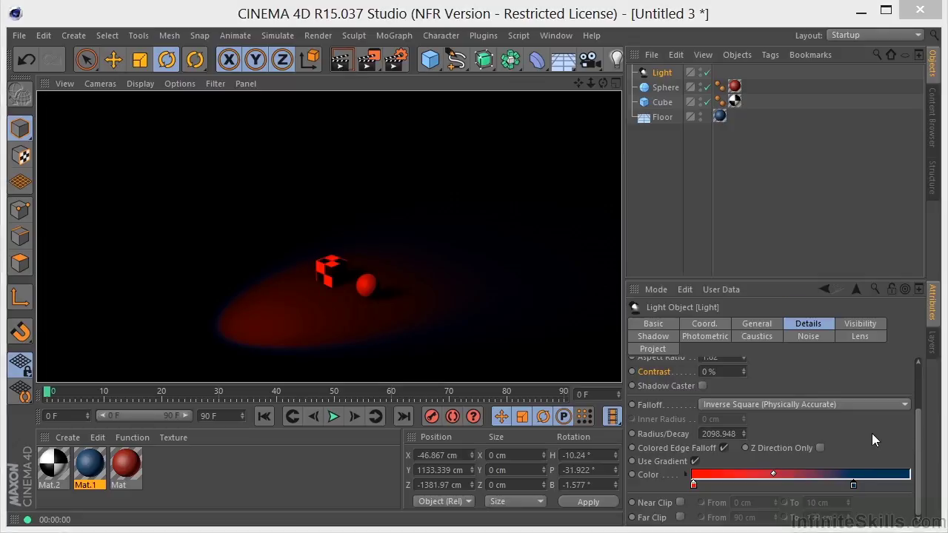
# Delete the spotlight from the scene and add a target light in its place.
pyautogui.click(644, 73)
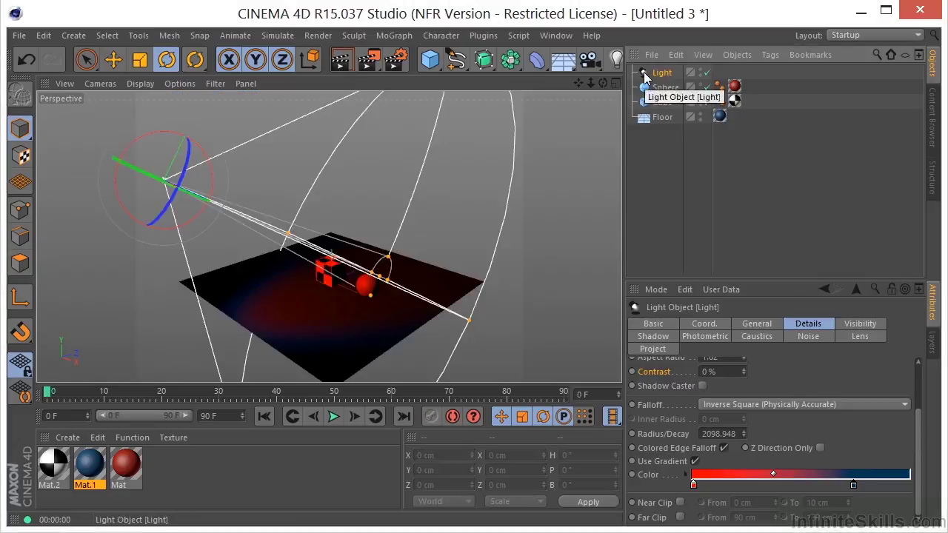
pyautogui.press('Delete')
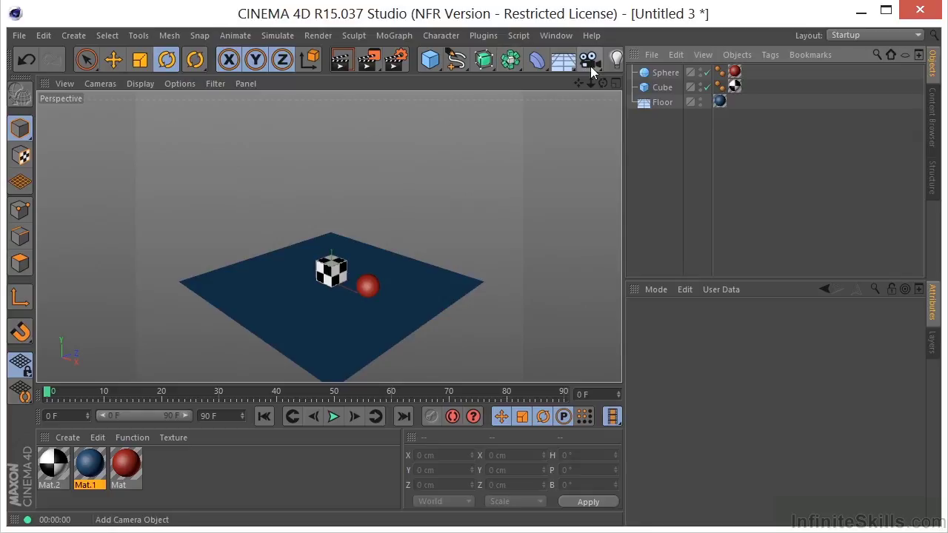
pyautogui.click(617, 62)
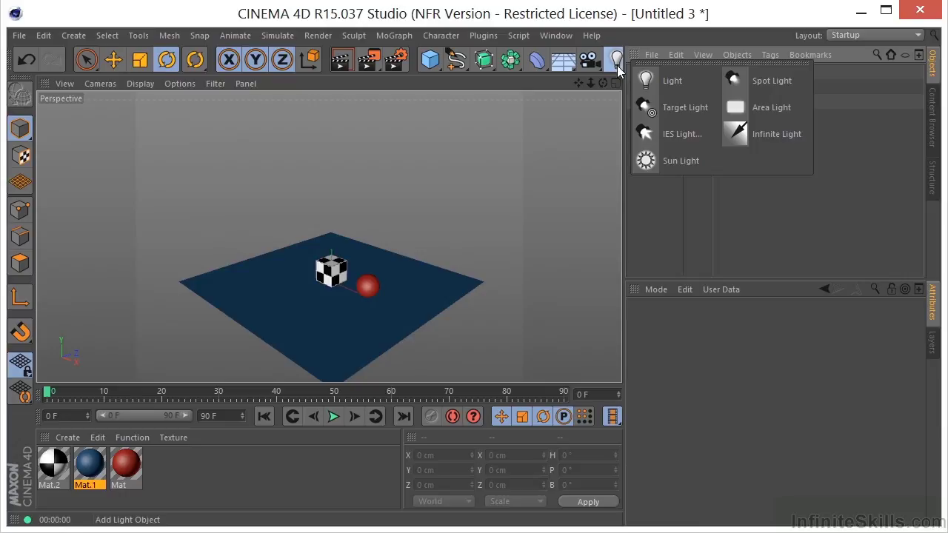
pyautogui.click(668, 105)
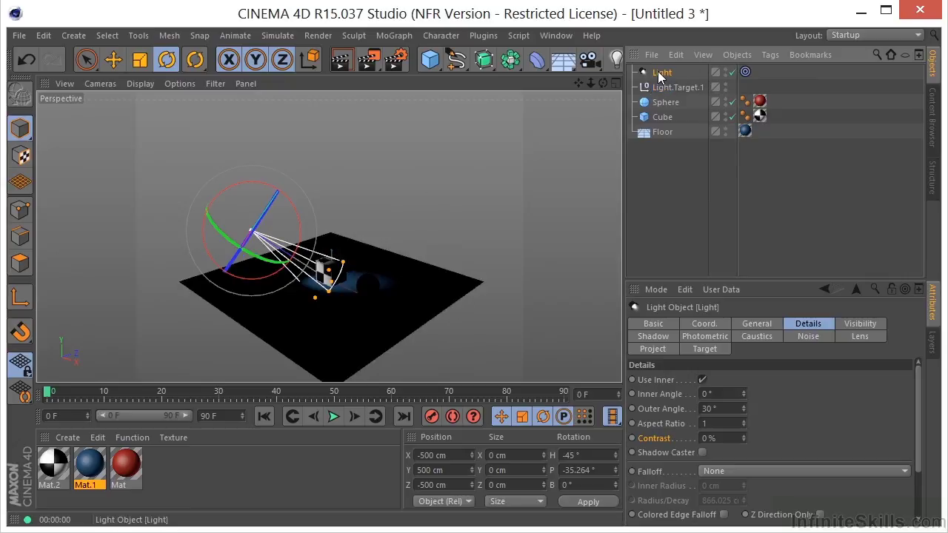
# Reposition the target light by looking through it until its cone frames the cube and sphere, widening its outer angle to about 40.15°.
pyautogui.click(99, 83)
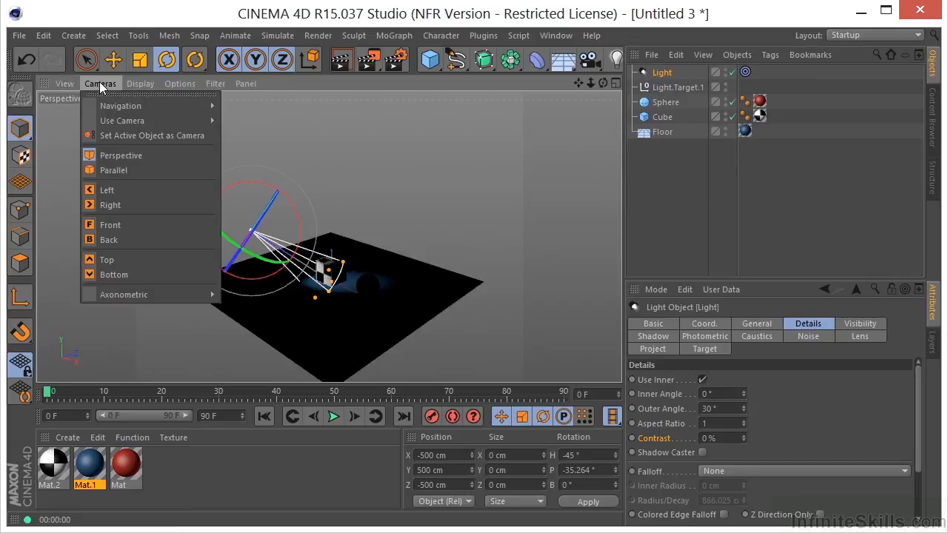
pyautogui.click(117, 134)
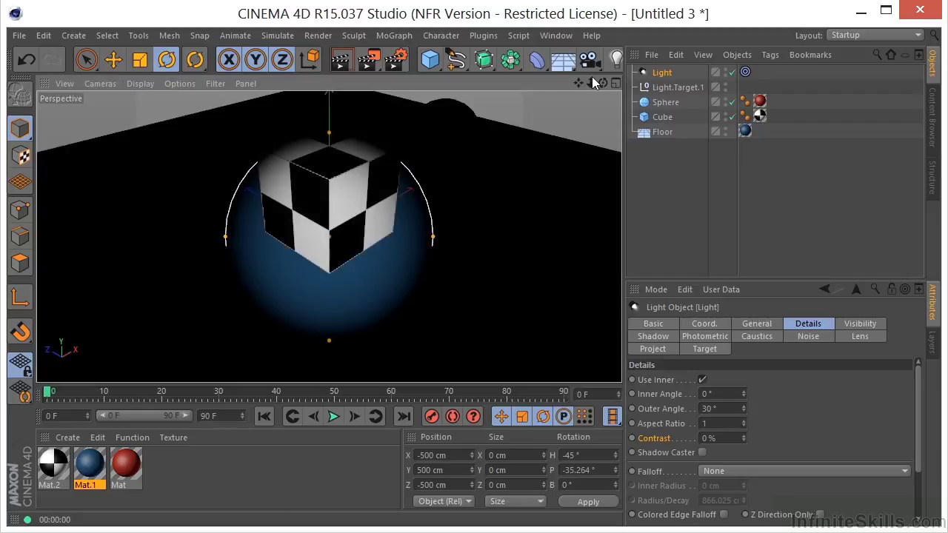
pyautogui.moveTo(591, 80); pyautogui.dragTo(595, 158)
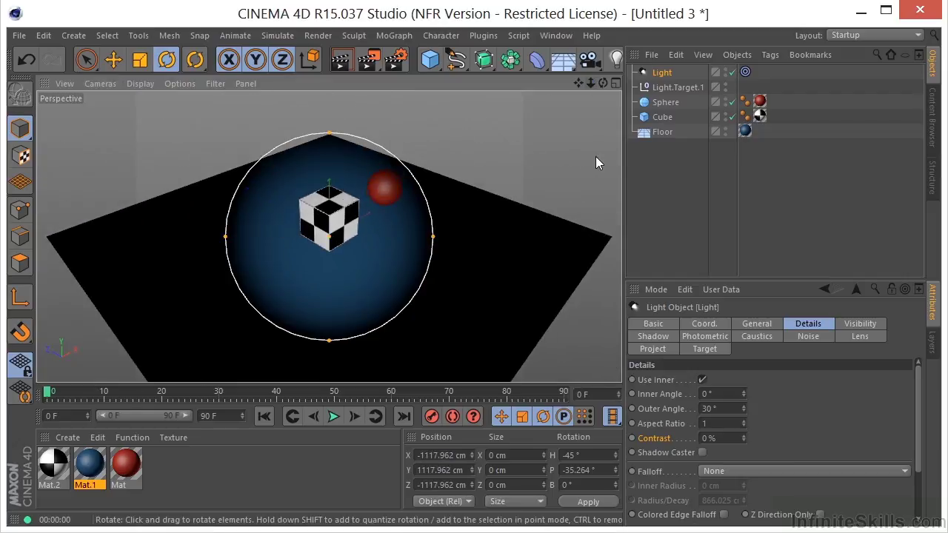
pyautogui.moveTo(576, 83); pyautogui.dragTo(518, 104)
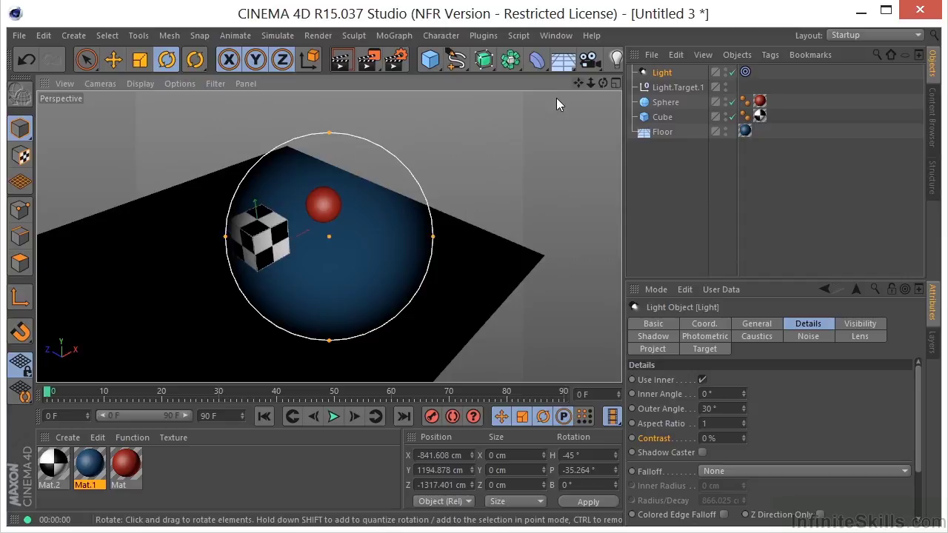
pyautogui.moveTo(596, 81); pyautogui.dragTo(521, 104)
pyautogui.moveTo(580, 84); pyautogui.dragTo(562, 157)
pyautogui.moveTo(435, 239); pyautogui.dragTo(458, 237)
pyautogui.moveTo(580, 85); pyautogui.dragTo(558, 87)
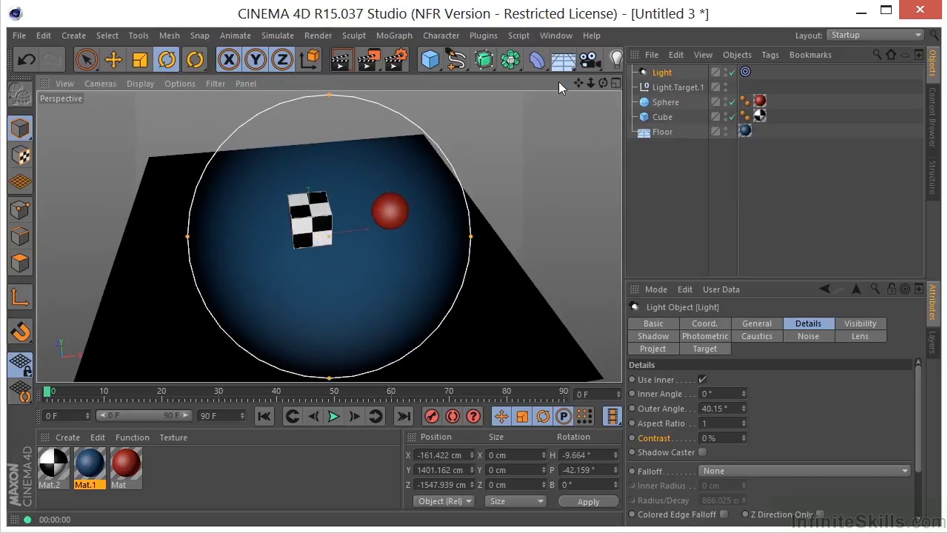
# Switch the perspective view back from the light to the default camera.
pyautogui.click(109, 83)
pyautogui.moveTo(119, 120)
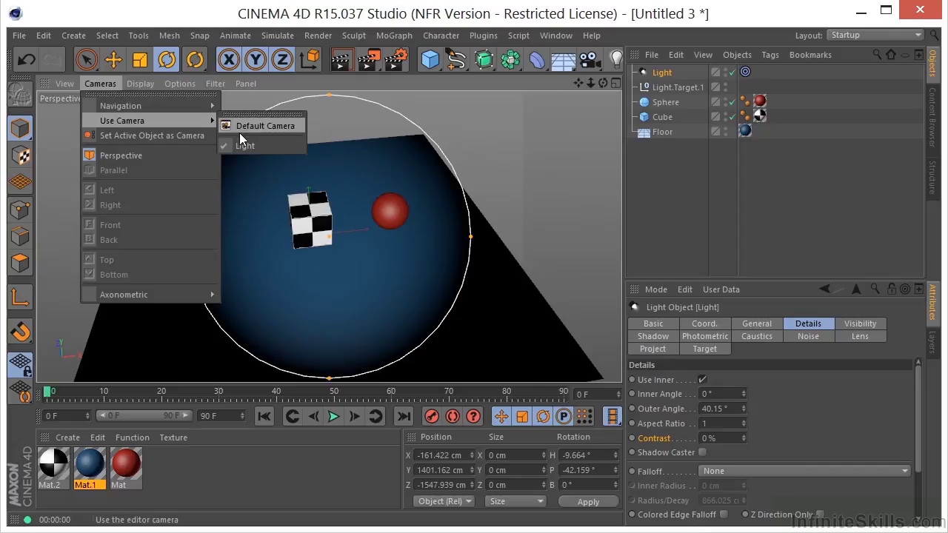
pyautogui.click(251, 125)
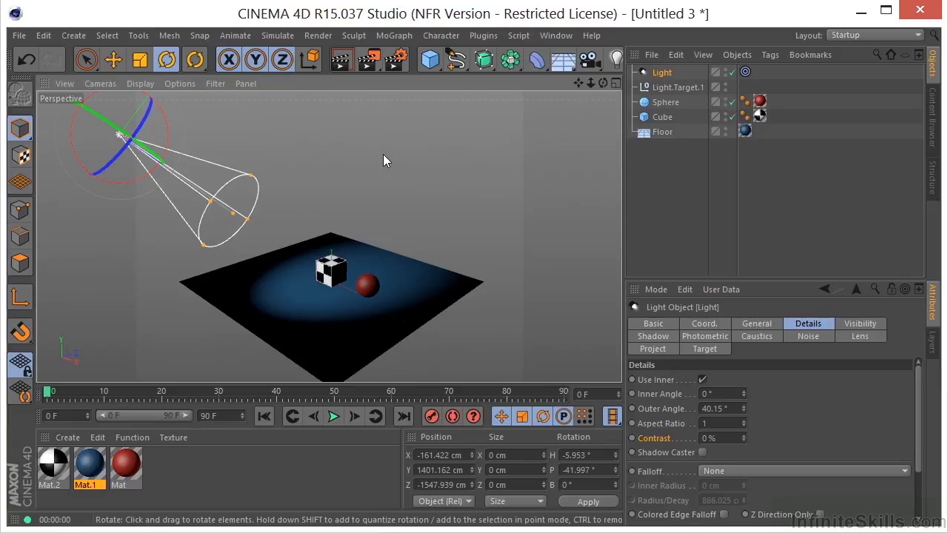
# Select the light's target null with the Move tool.
pyautogui.click(658, 88)
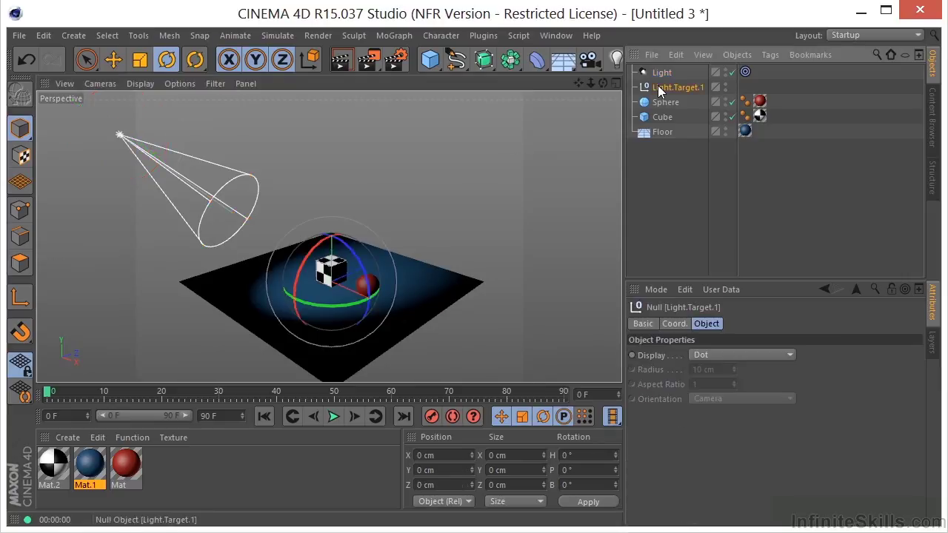
pyautogui.click(115, 60)
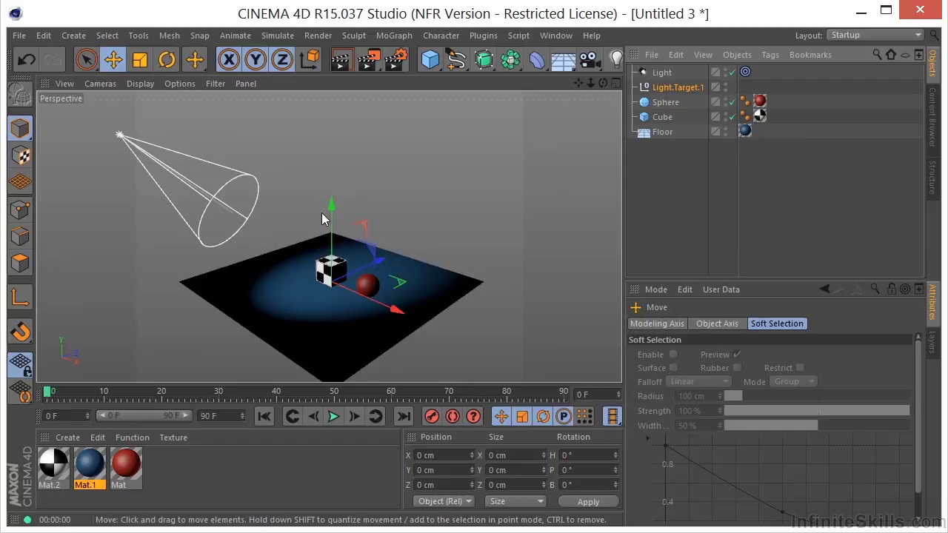
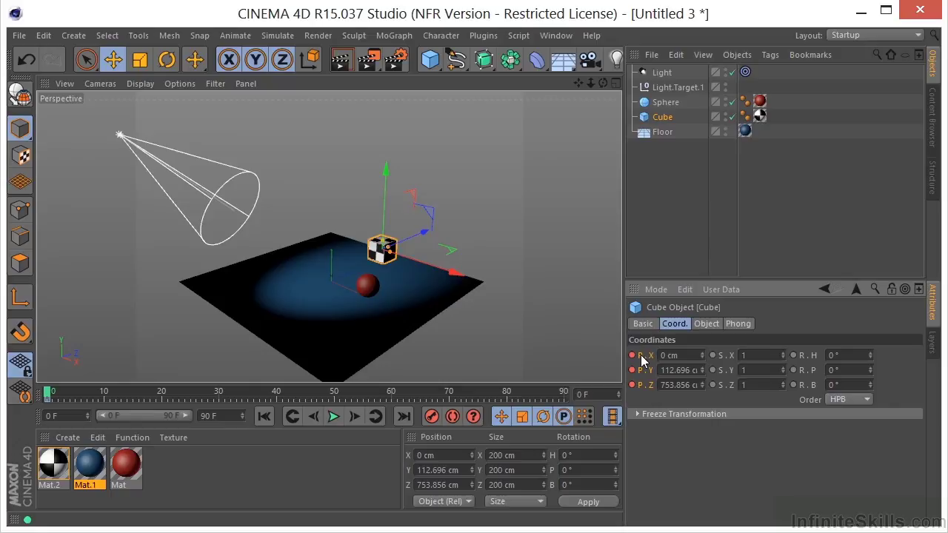
# Keyframe the cube's position at frame 30 with Z moved to about -838 cm, and return to frame 0.
pyautogui.moveTo(47, 393); pyautogui.dragTo(219, 404)
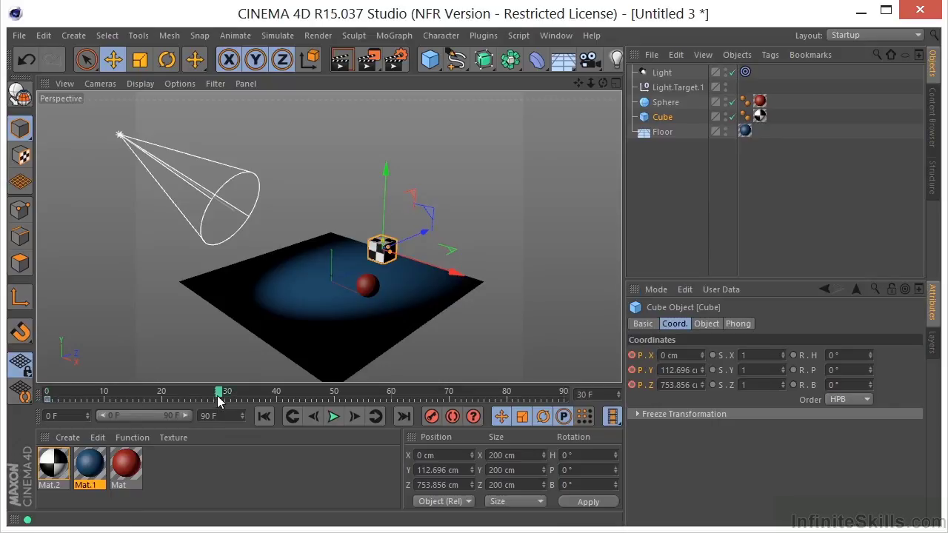
pyautogui.moveTo(424, 236); pyautogui.dragTo(320, 290)
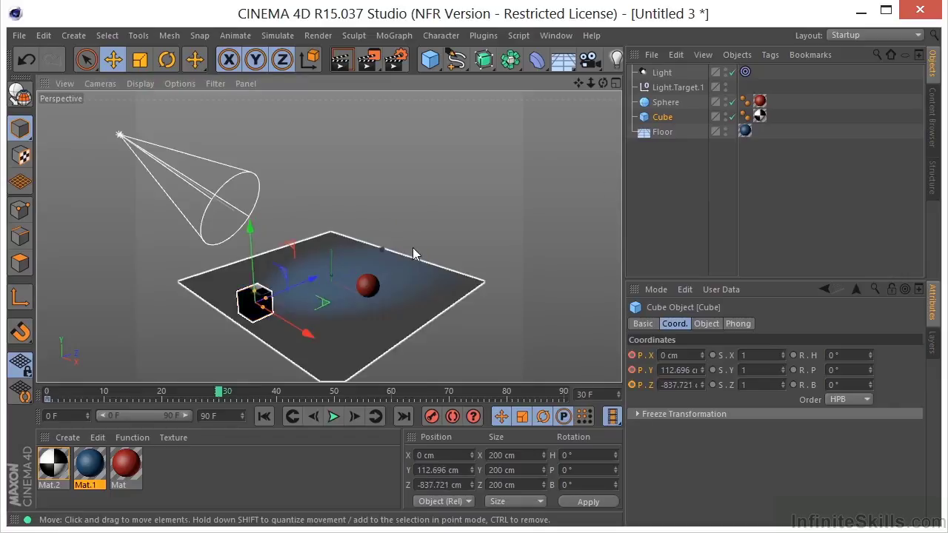
pyautogui.keyDown('ctrl'); pyautogui.click(632, 355); pyautogui.keyUp('ctrl')
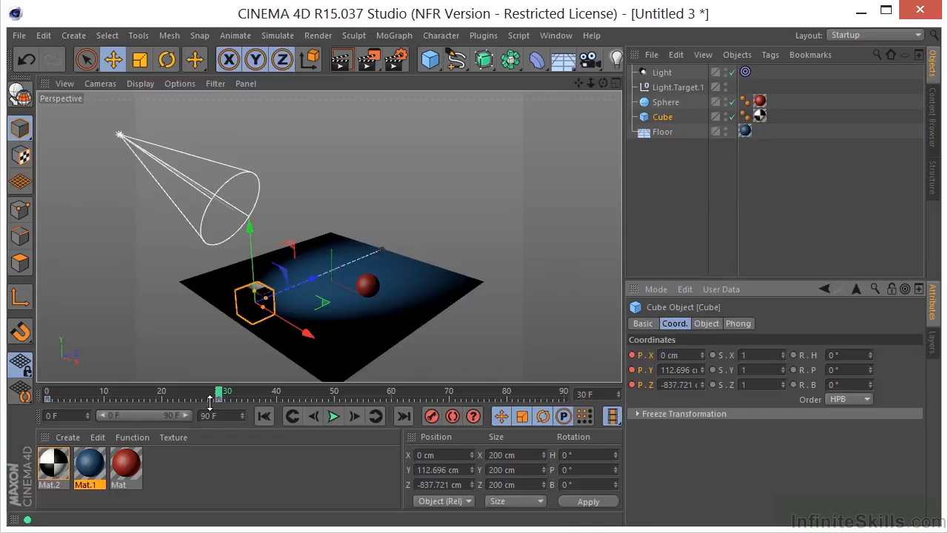
pyautogui.moveTo(217, 396); pyautogui.dragTo(47, 396)
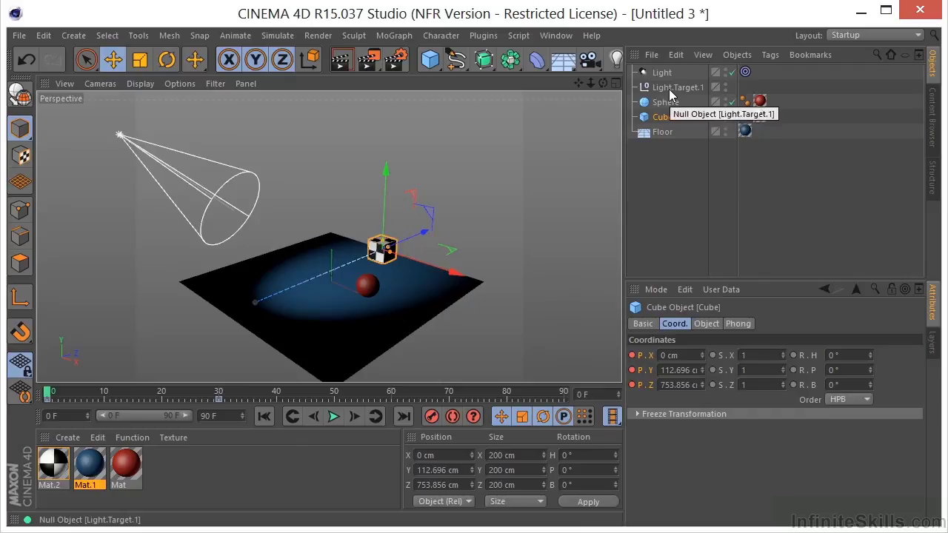
# Make the light's target null a child of the cube with its Y and Z positions at 0, and scrub the animation.
pyautogui.moveTo(670, 91); pyautogui.dragTo(663, 123)
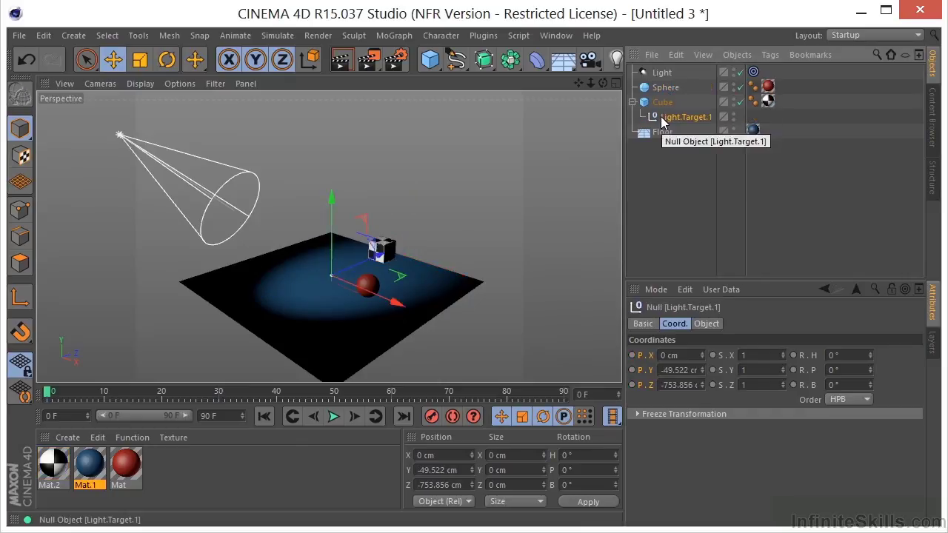
pyautogui.click(685, 325)
pyautogui.doubleClick(679, 369)
pyautogui.write('0')
pyautogui.press('Tab')
pyautogui.write('0')
pyautogui.press('Tab')
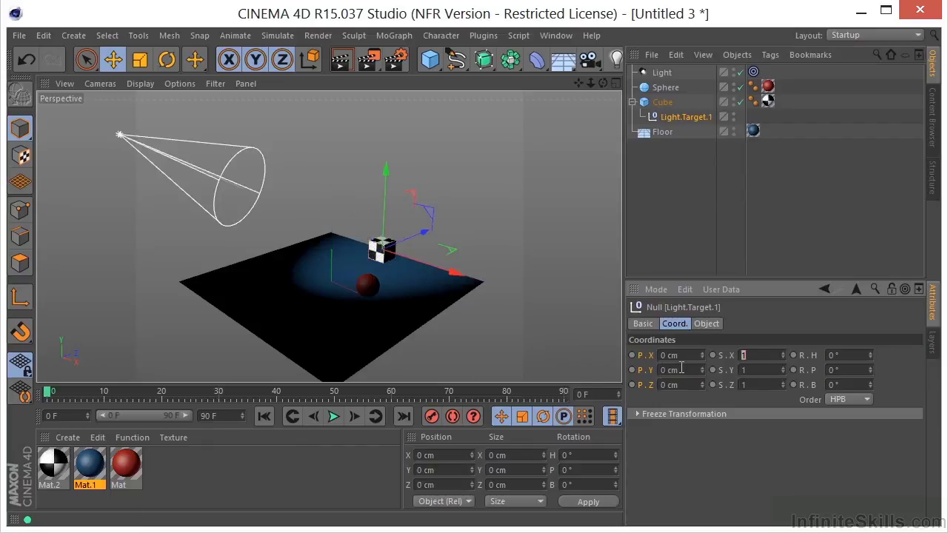
pyautogui.moveTo(55, 393)
pyautogui.mouseDown()
pyautogui.moveTo(98, 394)
pyautogui.moveTo(49, 392)
pyautogui.mouseUp()
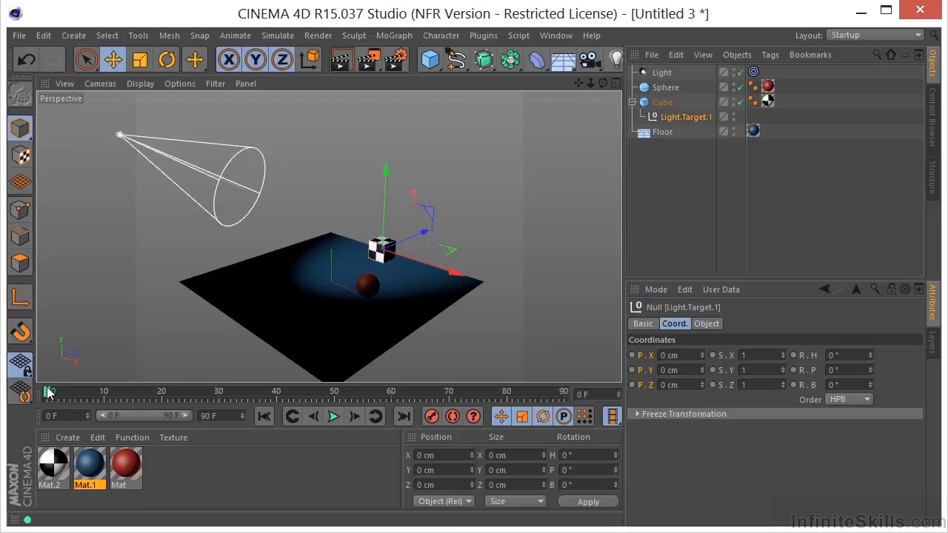
pyautogui.moveTo(48, 393)
pyautogui.mouseDown()
pyautogui.moveTo(225, 402)
pyautogui.moveTo(102, 408)
pyautogui.moveTo(122, 413)
pyautogui.moveTo(225, 406)
pyautogui.moveTo(47, 400)
pyautogui.mouseUp()
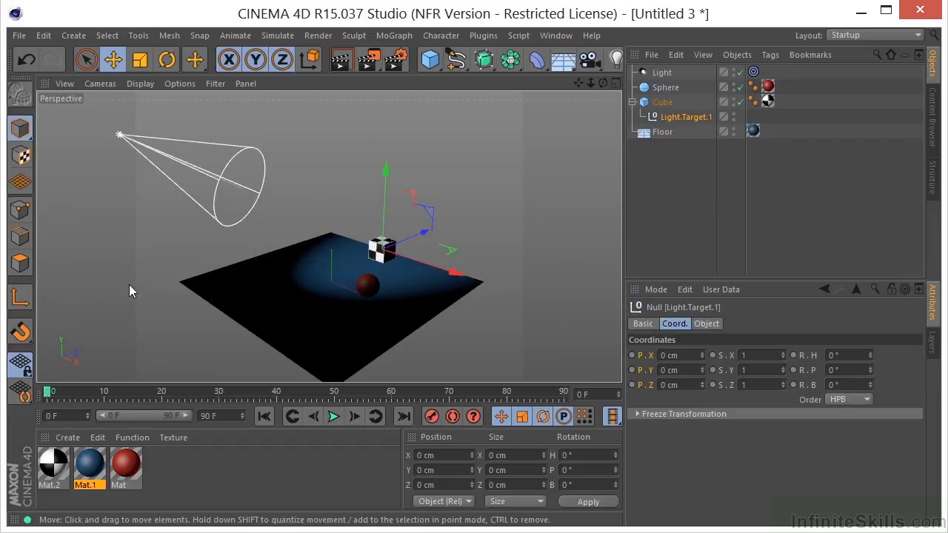
# Delete the target light and its target null from the scene.
pyautogui.click(656, 72)
pyautogui.press('Delete')
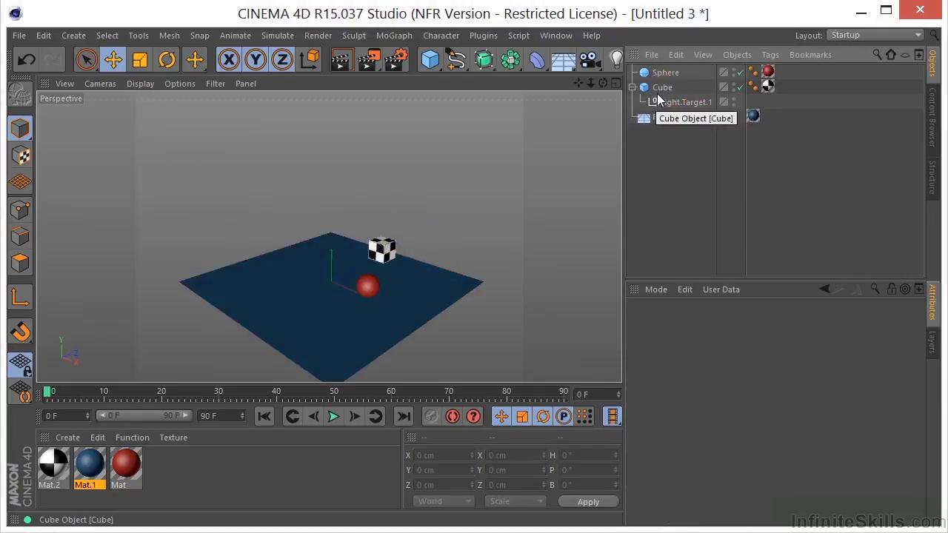
pyautogui.moveTo(664, 103); pyautogui.dragTo(650, 157)
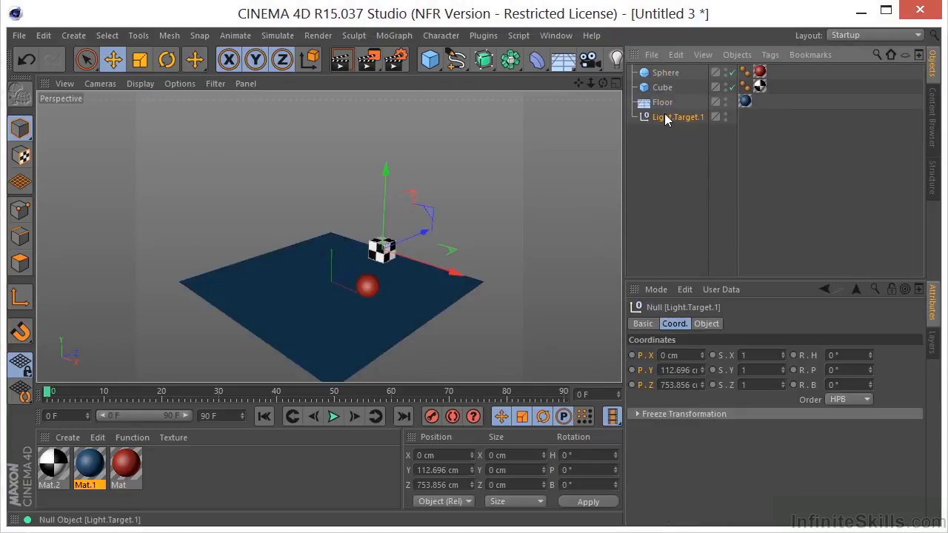
pyautogui.press('Delete')
# Add an area light, move it to about Y 605 cm and Z -606 cm, and render the perspective view.
pyautogui.moveTo(619, 53); pyautogui.dragTo(763, 96)
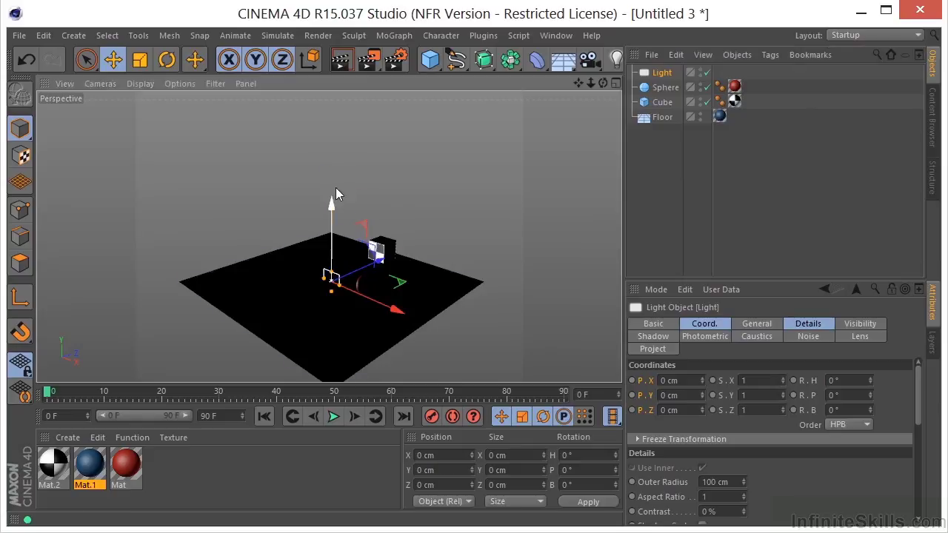
pyautogui.moveTo(335, 203); pyautogui.dragTo(345, 147)
pyautogui.moveTo(380, 206); pyautogui.dragTo(323, 221)
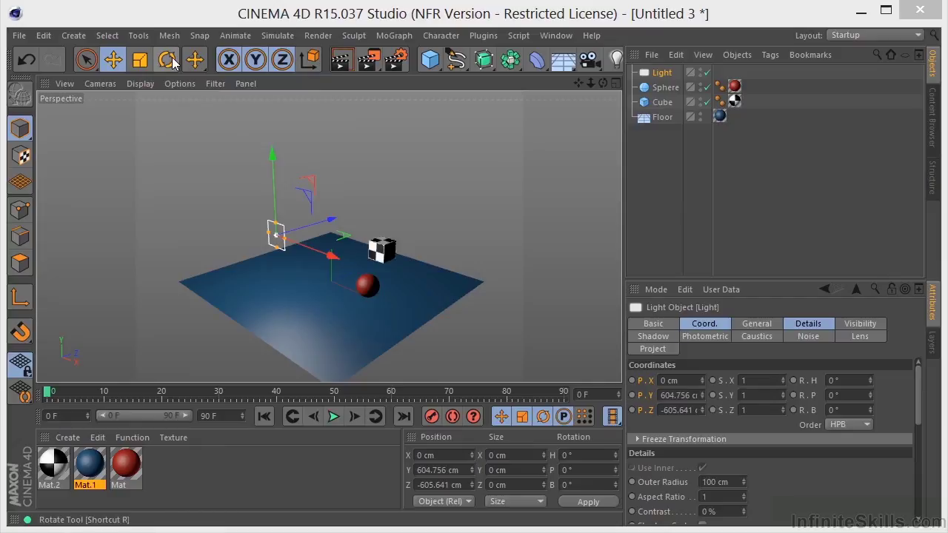
pyautogui.click(335, 61)
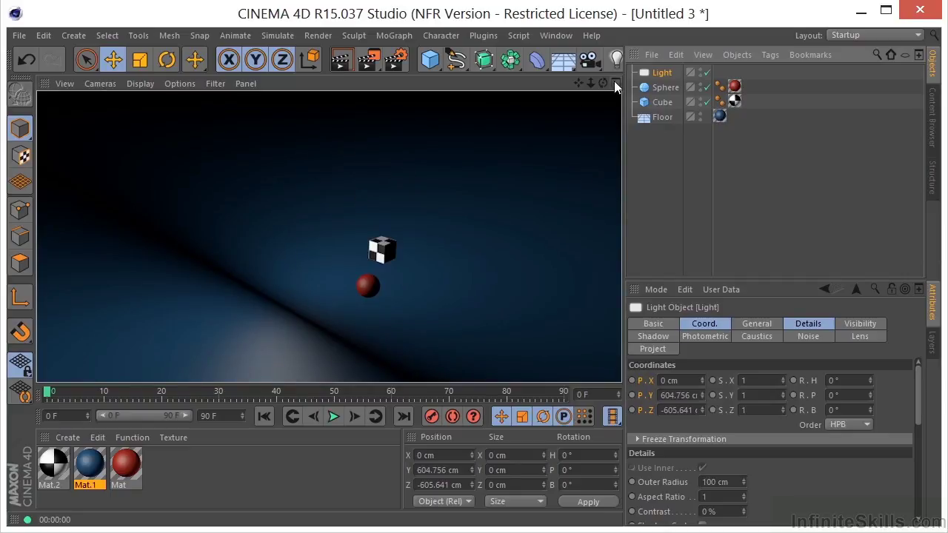
# Look through the area light and reposition it to about X -423, Y 1358, Z -1206 cm, rotated H -19.5° and P -34.5°.
pyautogui.click(649, 74)
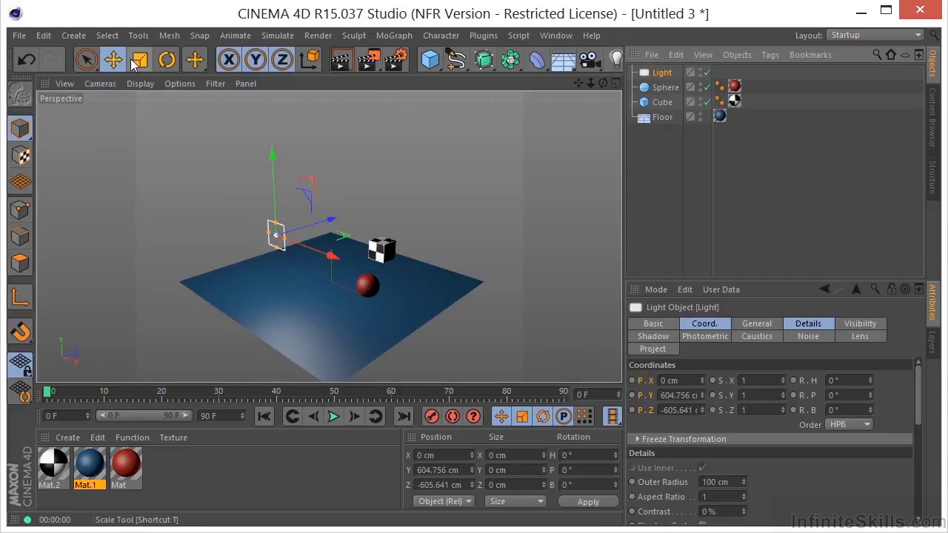
pyautogui.click(94, 85)
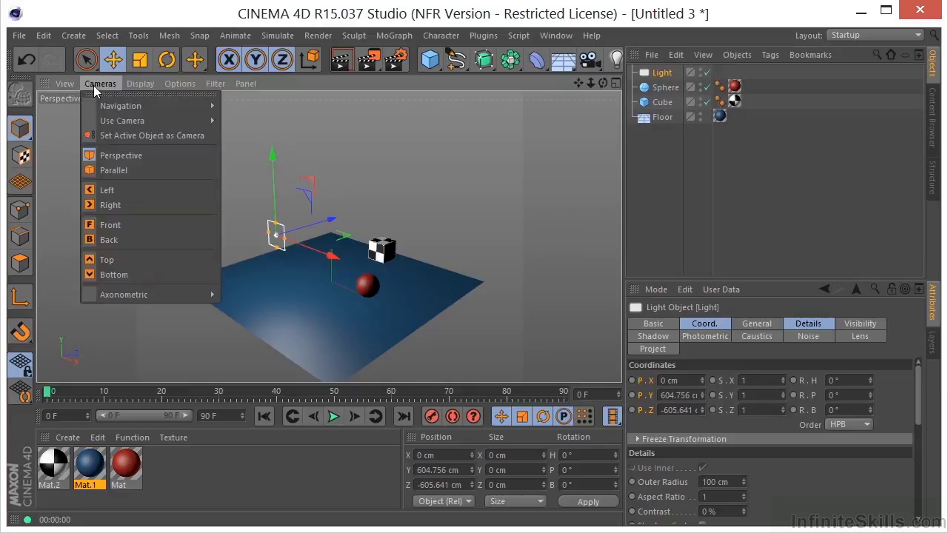
pyautogui.click(122, 136)
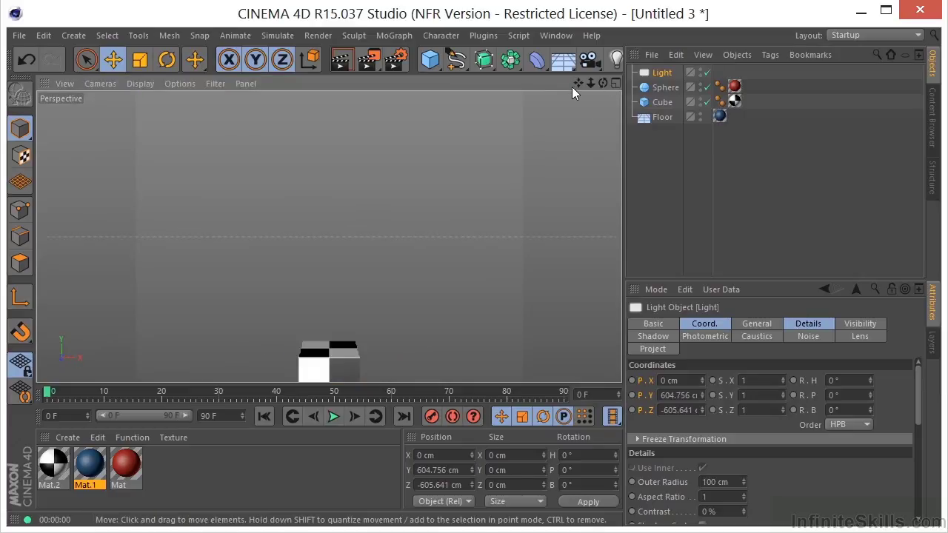
pyautogui.moveTo(577, 83); pyautogui.dragTo(566, 26)
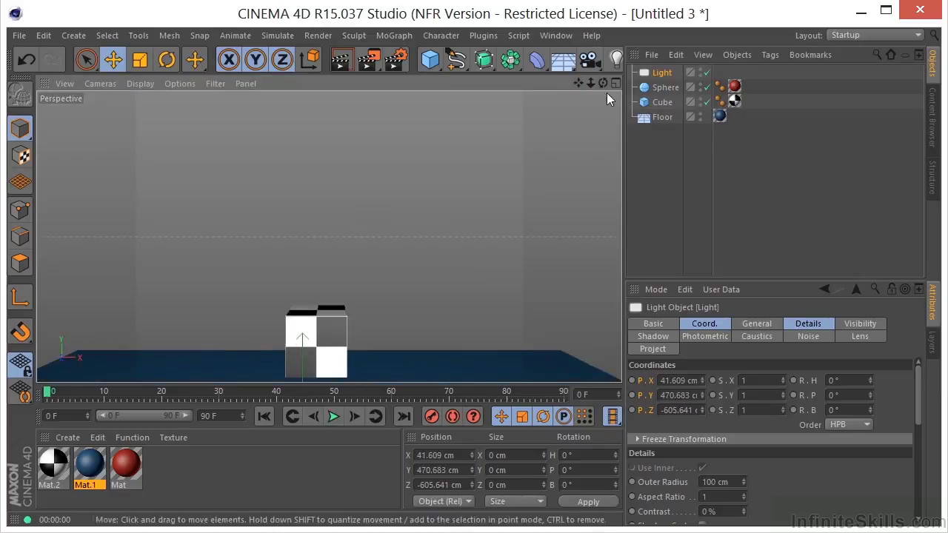
pyautogui.moveTo(604, 83); pyautogui.dragTo(619, 144)
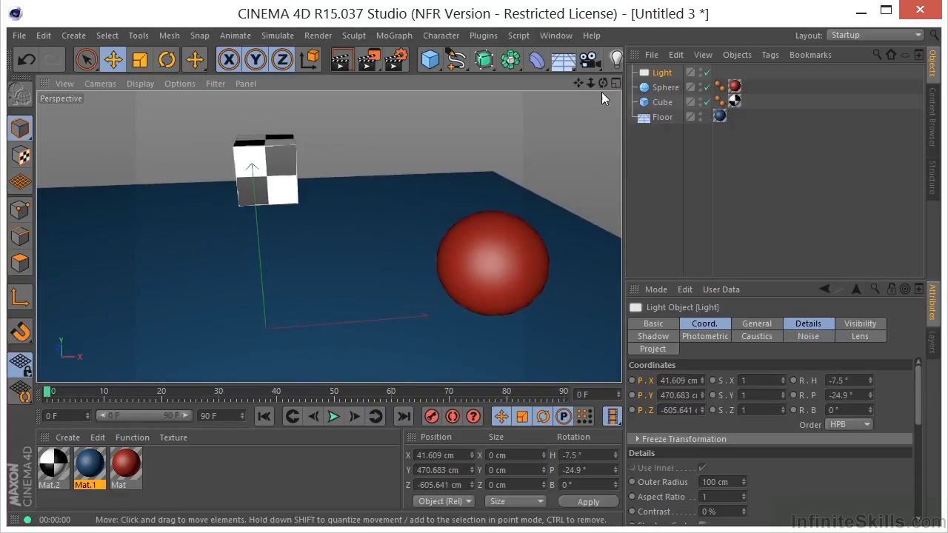
pyautogui.moveTo(591, 82); pyautogui.dragTo(571, 141)
pyautogui.moveTo(577, 83)
pyautogui.mouseDown()
pyautogui.moveTo(571, 103)
pyautogui.moveTo(620, 101)
pyautogui.moveTo(636, 112)
pyautogui.moveTo(627, 101)
pyautogui.moveTo(547, 87)
pyautogui.moveTo(400, 83)
pyautogui.moveTo(595, 83)
pyautogui.mouseUp()
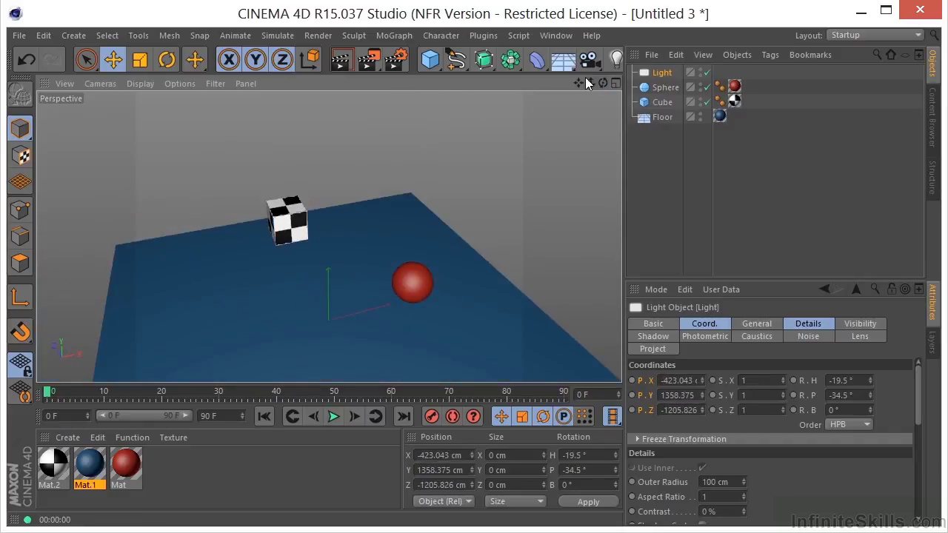
# Return the perspective view to the default camera and render it.
pyautogui.click(101, 81)
pyautogui.moveTo(118, 106)
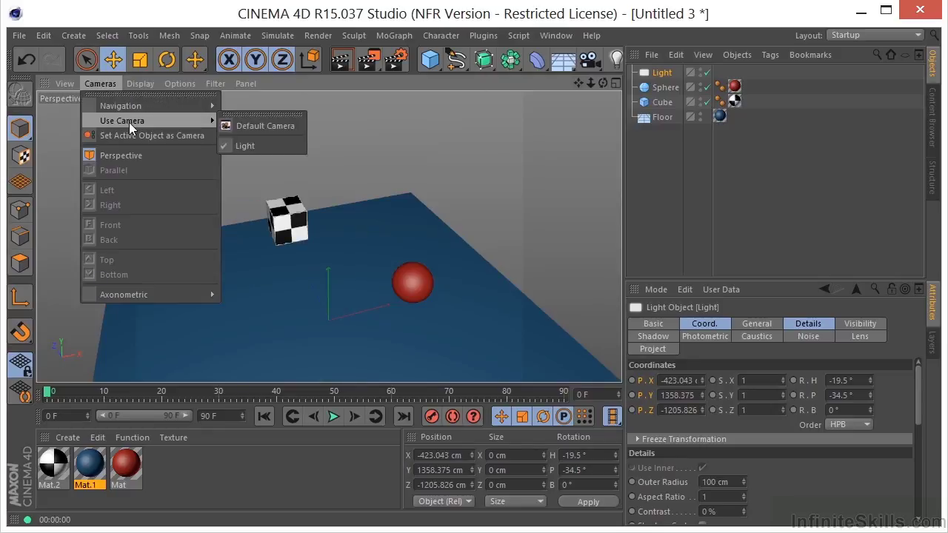
pyautogui.click(263, 128)
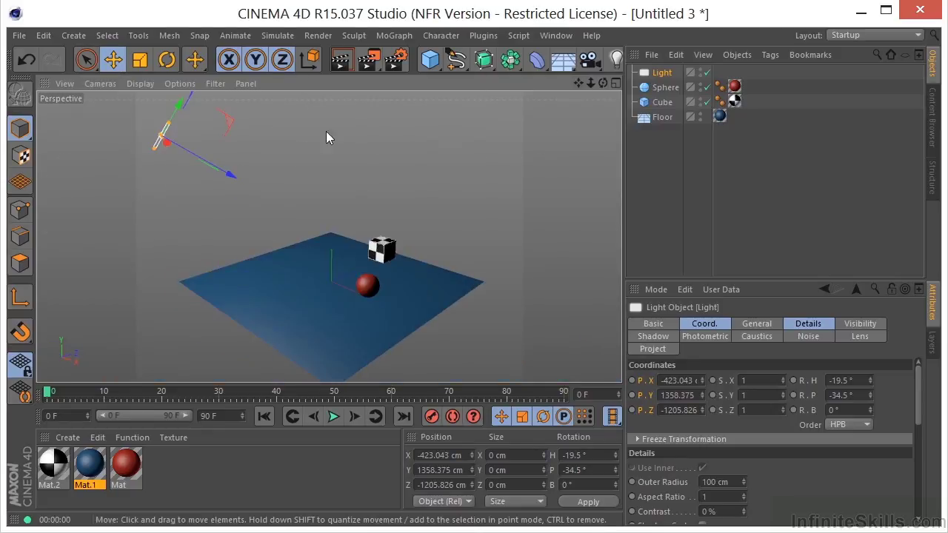
pyautogui.click(335, 59)
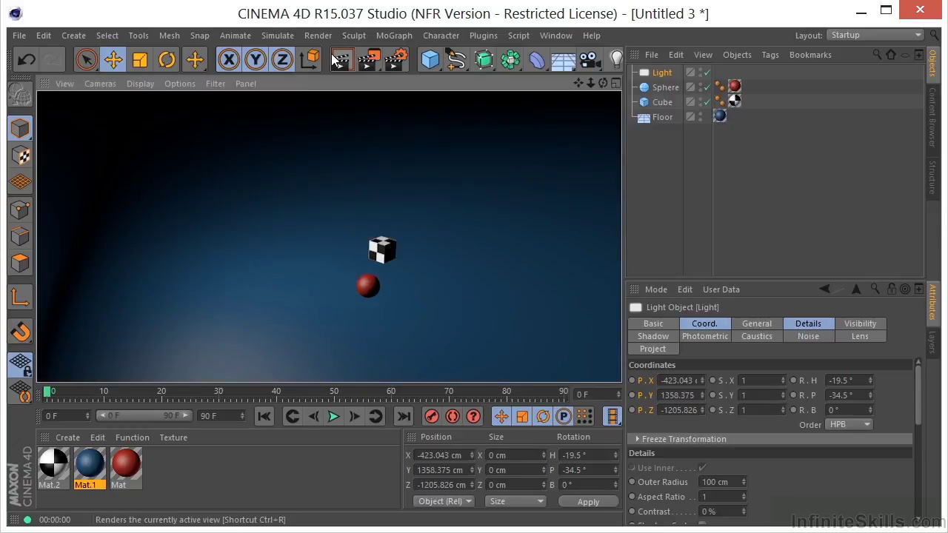
# Set the area light's shadow type to Area and render the perspective view.
pyautogui.click(645, 76)
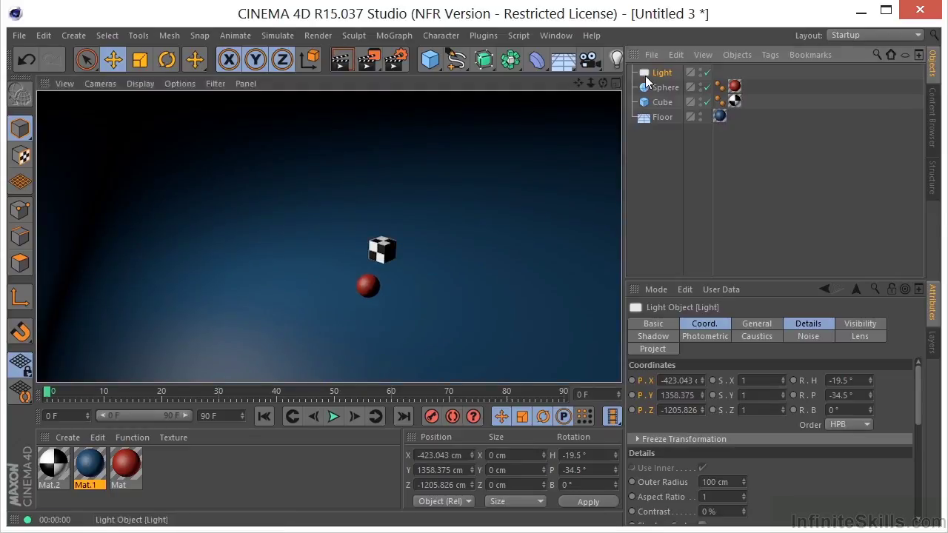
pyautogui.click(745, 326)
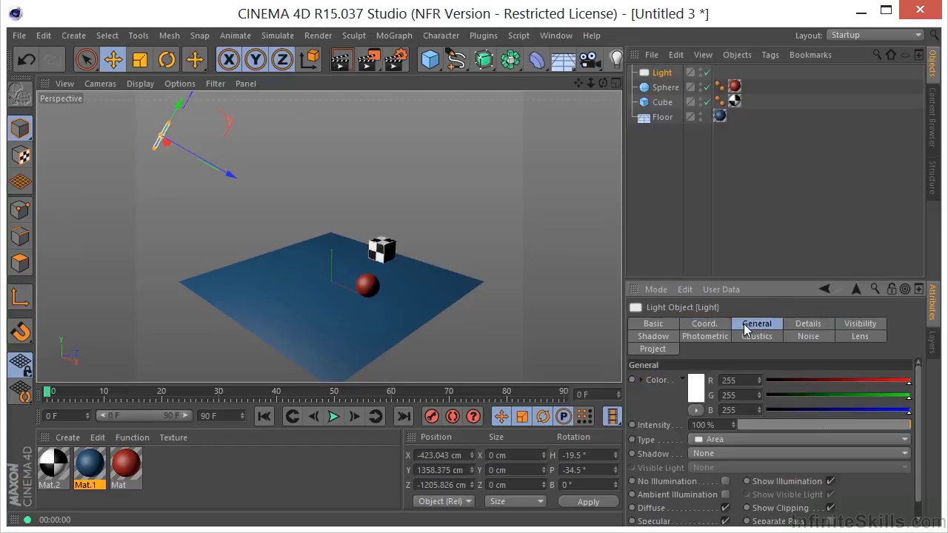
pyautogui.click(720, 454)
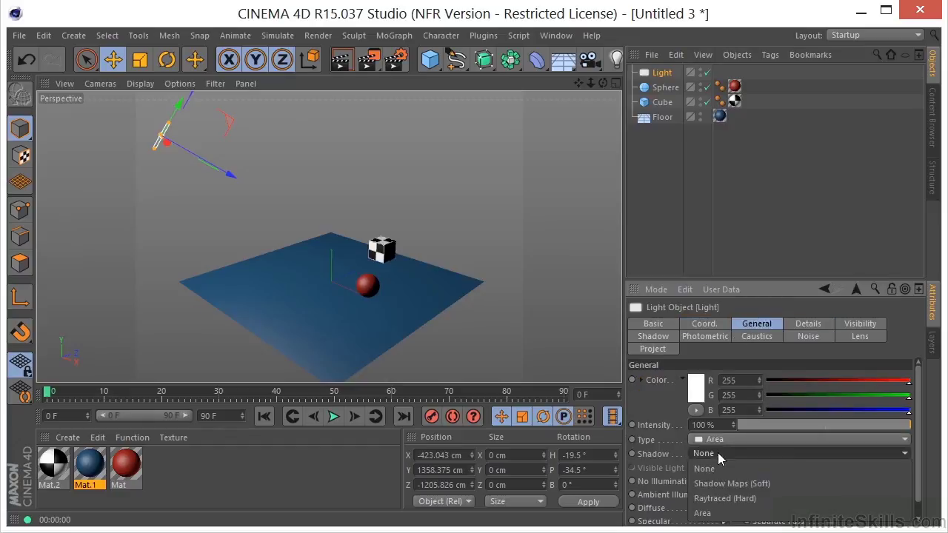
pyautogui.click(707, 514)
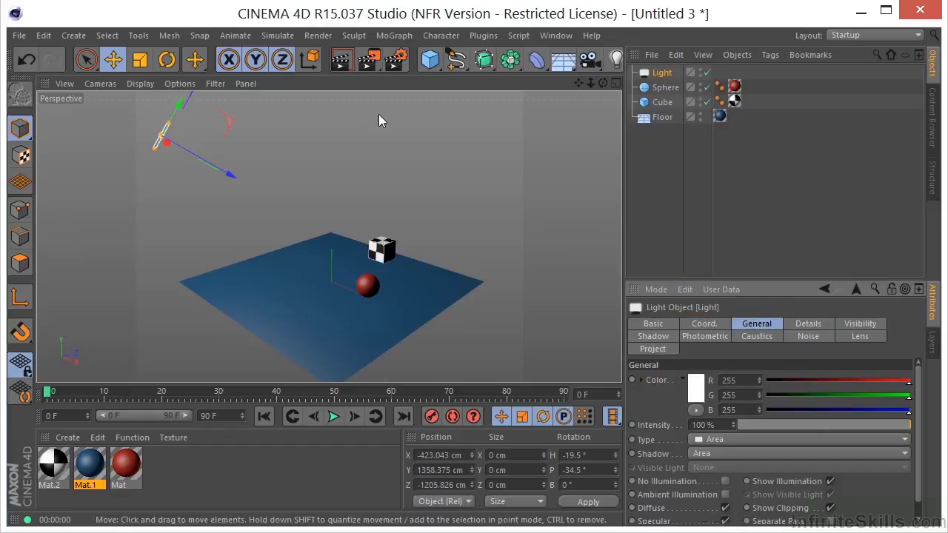
pyautogui.click(340, 58)
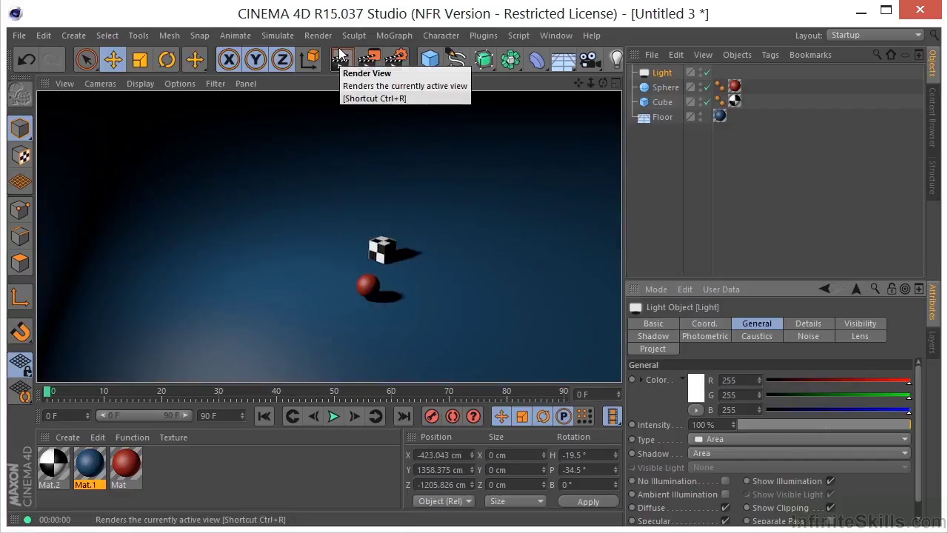
# Enlarge the area light's rectangle in both width and height, and render the scene from a slightly lower angle.
pyautogui.click(444, 273)
pyautogui.moveTo(578, 83); pyautogui.dragTo(619, 87)
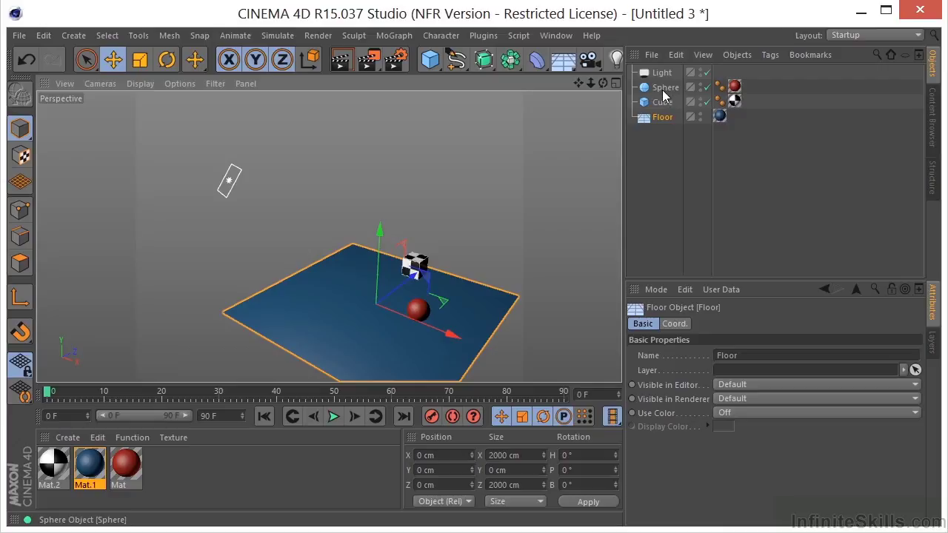
pyautogui.click(662, 73)
pyautogui.moveTo(236, 192); pyautogui.dragTo(247, 146)
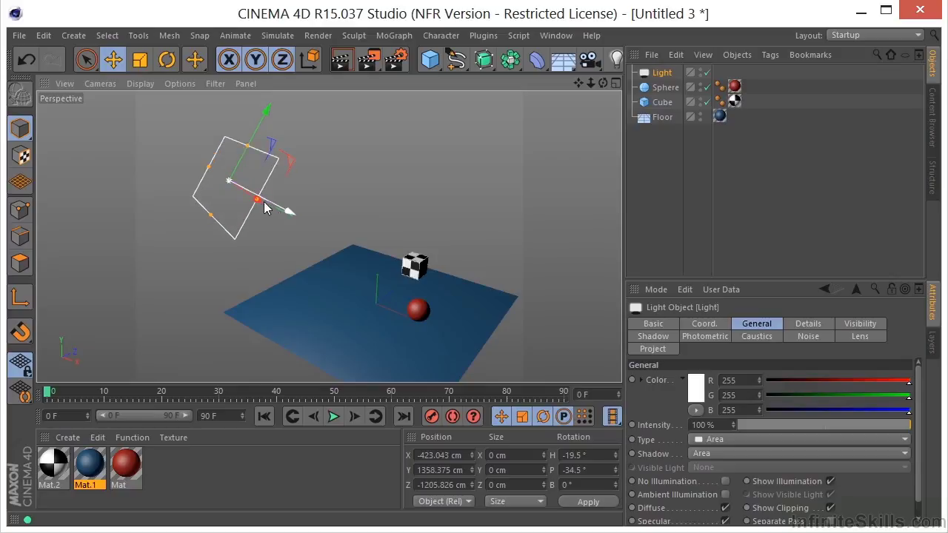
pyautogui.moveTo(258, 202); pyautogui.dragTo(280, 213)
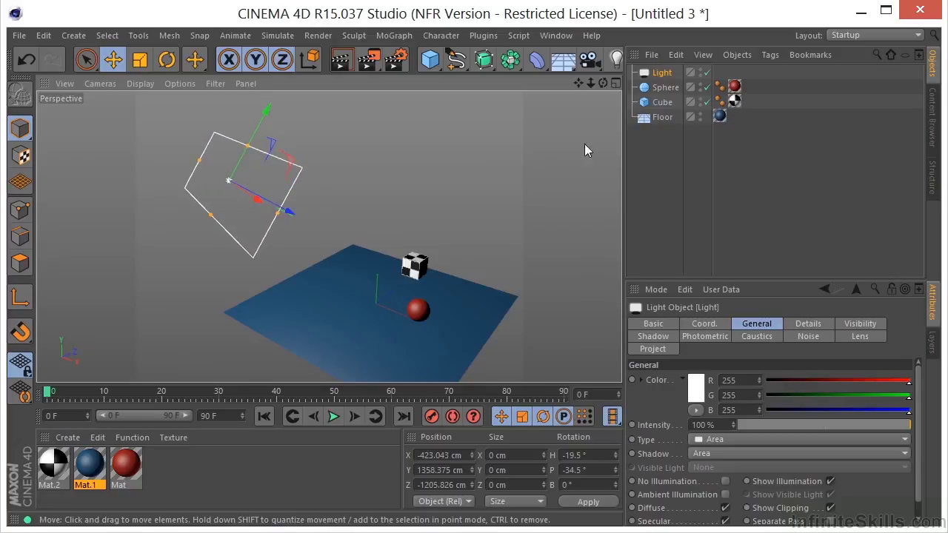
pyautogui.moveTo(603, 82); pyautogui.dragTo(290, 122)
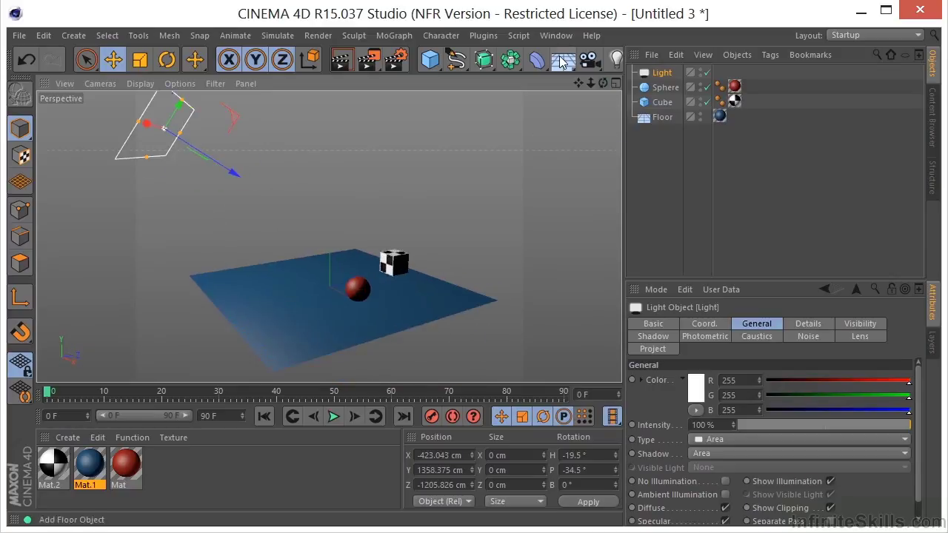
pyautogui.click(351, 63)
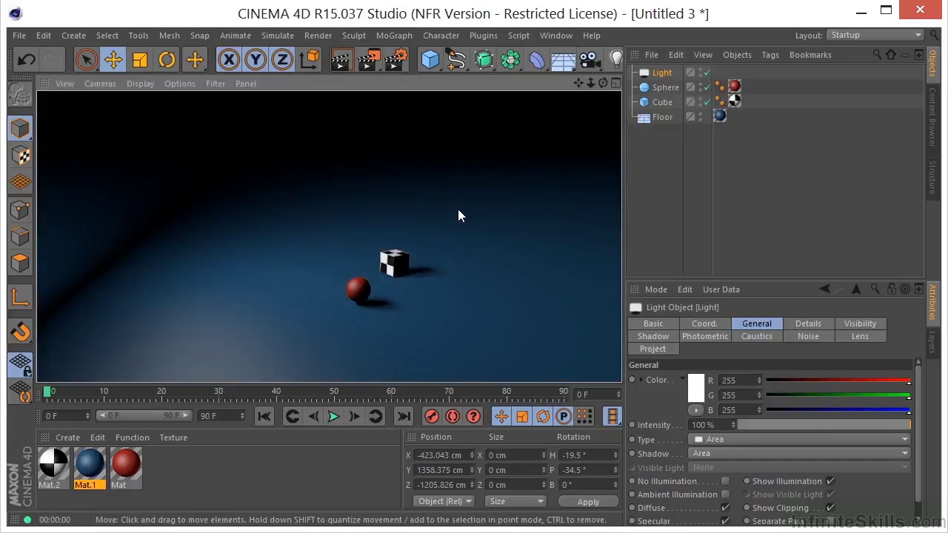
# Shrink the area light's rectangle to about 950 cm wide in X and render the perspective view.
pyautogui.click(458, 215)
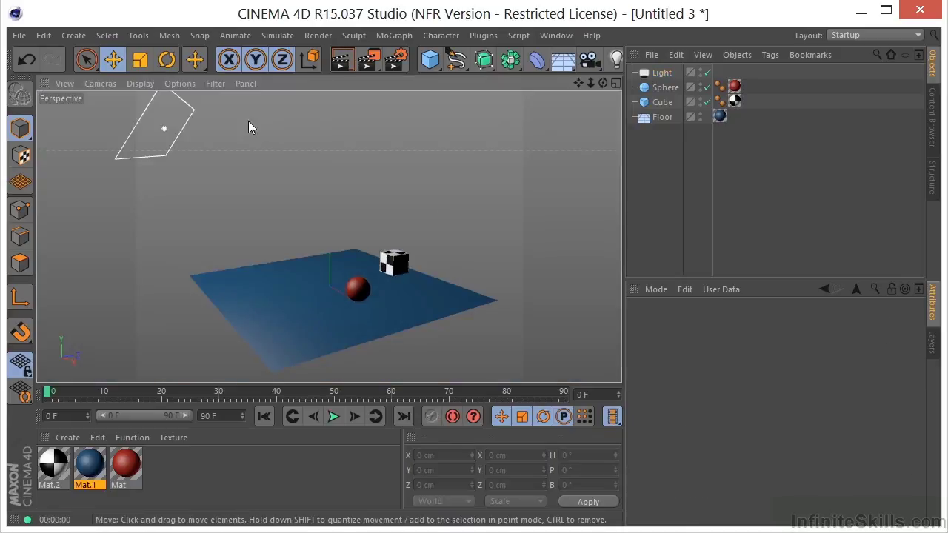
pyautogui.click(649, 70)
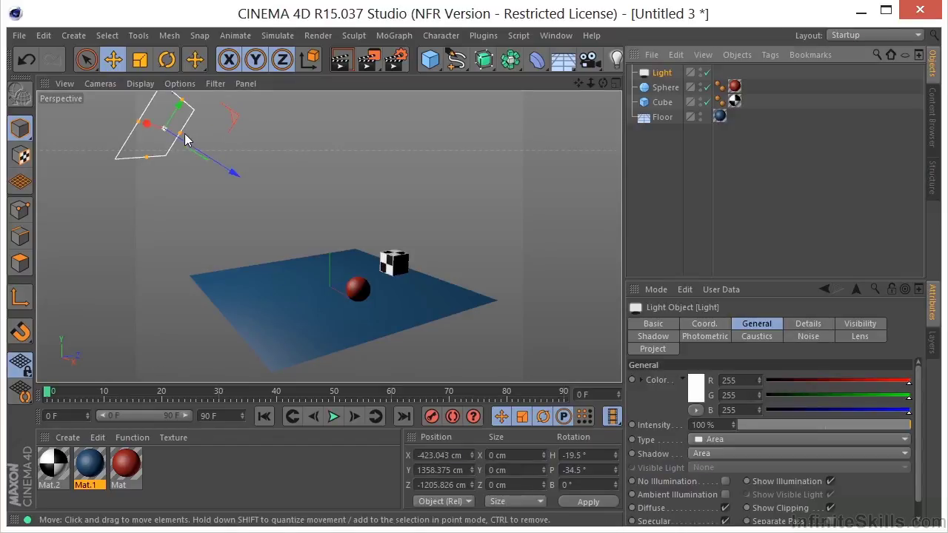
pyautogui.moveTo(183, 138)
pyautogui.mouseDown()
pyautogui.moveTo(175, 143)
pyautogui.moveTo(180, 121)
pyautogui.mouseUp()
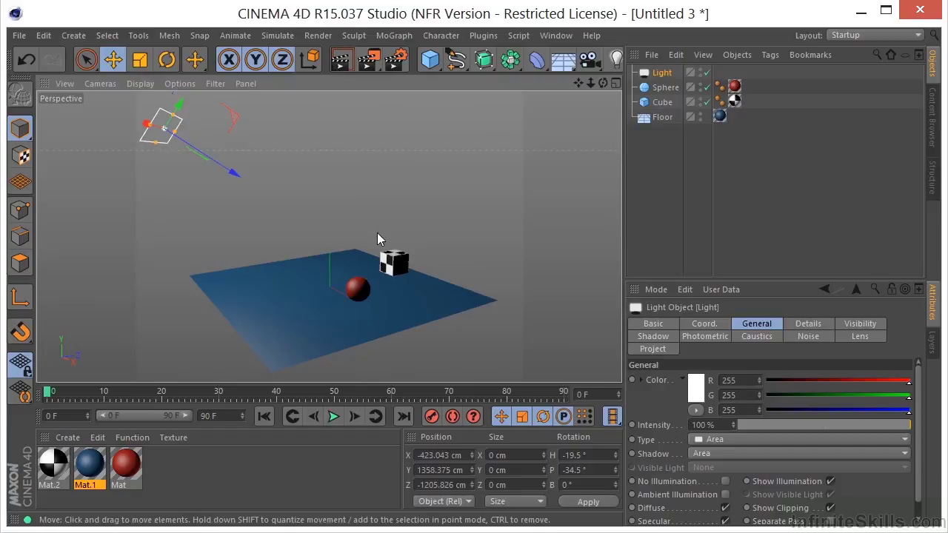
pyautogui.click(341, 59)
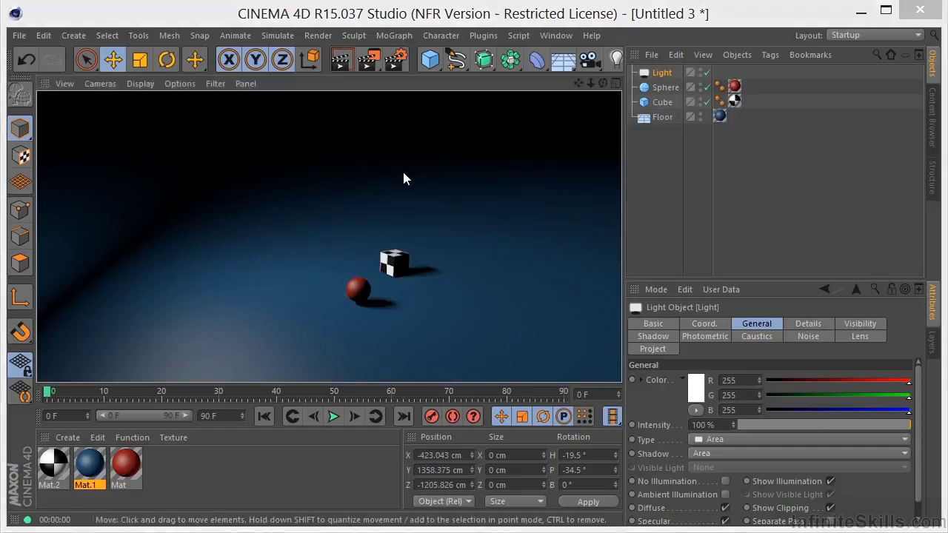
# Change the area light's Area Shape to Disc and render the perspective view.
pyautogui.scroll(-1, 917, 408)
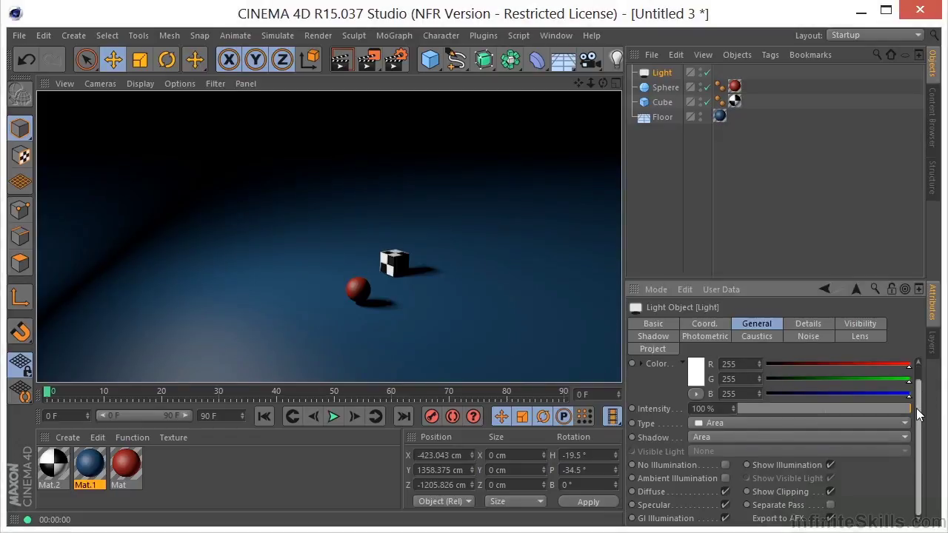
pyautogui.click(809, 325)
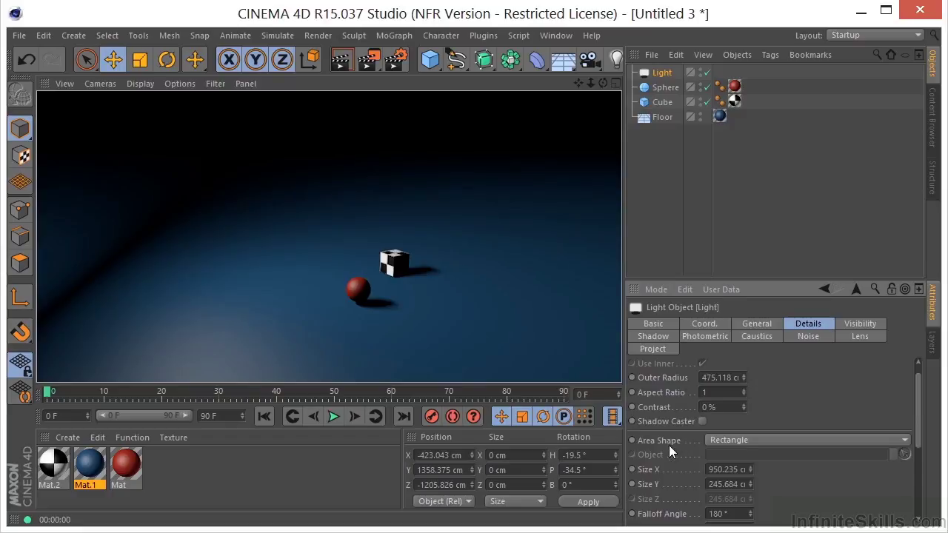
pyautogui.click(742, 440)
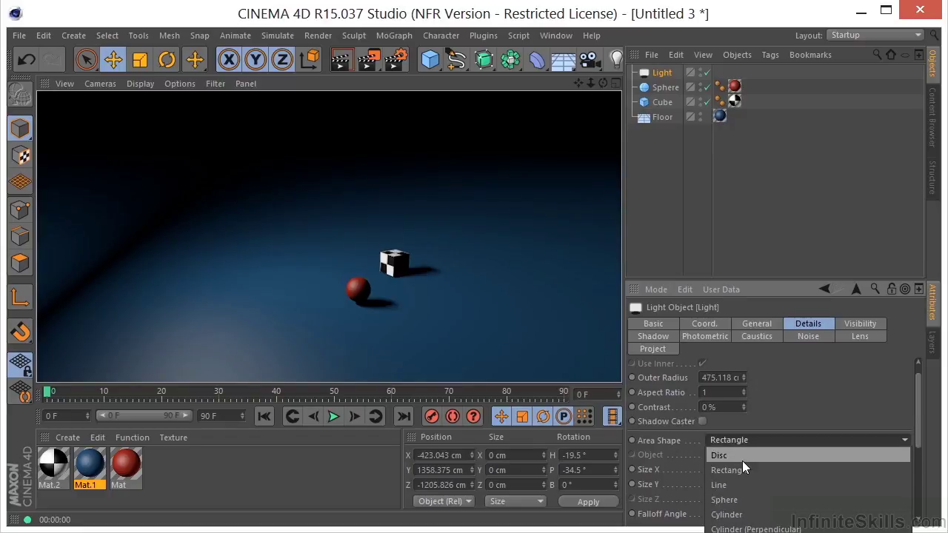
pyautogui.click(742, 459)
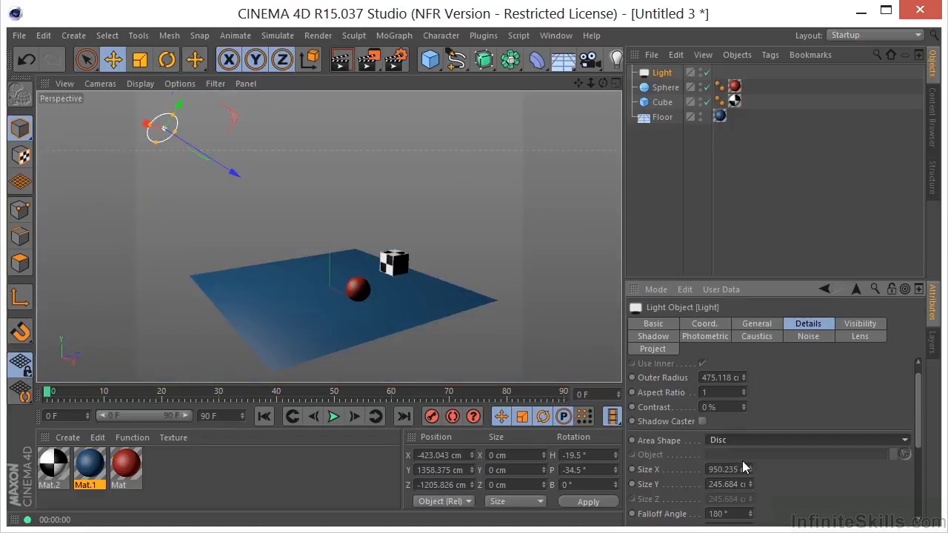
pyautogui.click(343, 62)
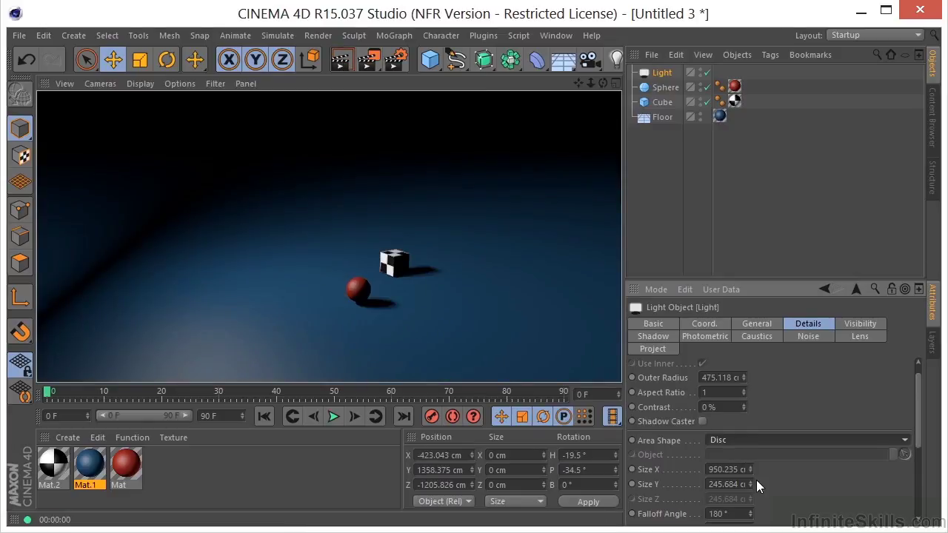
# Set the light's Area Shape to Sphere, move it closer to about X -266, Y 1035, Z -763 cm, and render.
pyautogui.click(761, 439)
pyautogui.click(763, 500)
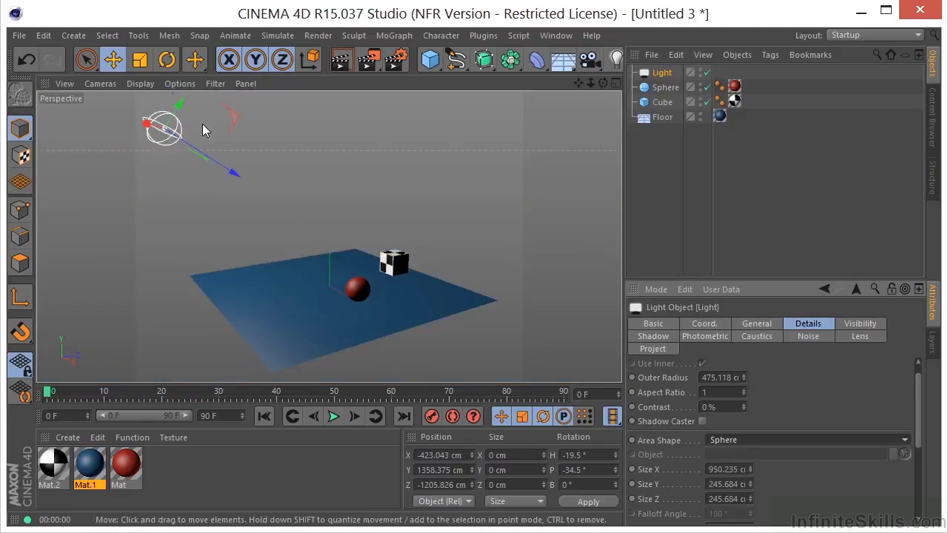
pyautogui.moveTo(223, 163); pyautogui.dragTo(305, 195)
pyautogui.click(346, 65)
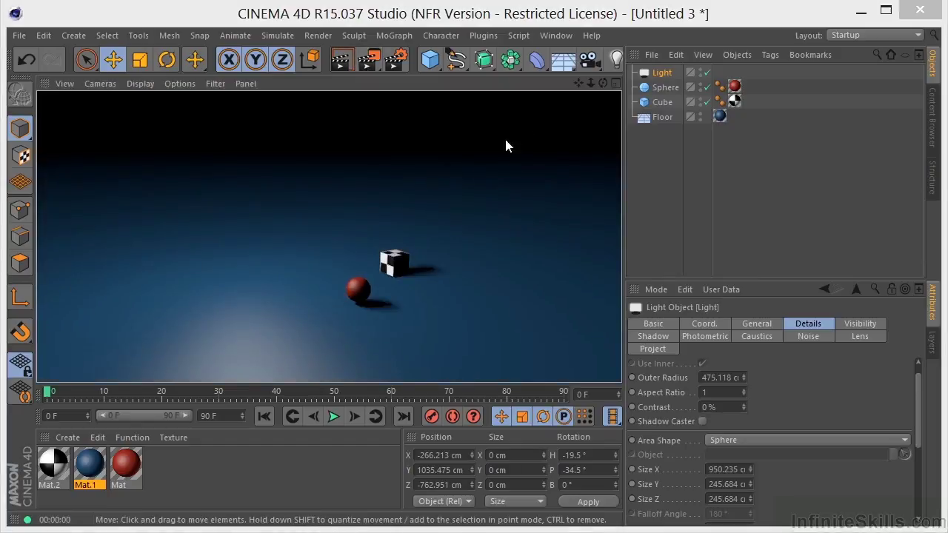
# Move the light back to about X -367, Y 1242, Z -1046 cm and render a closer view of the sphere and cube.
pyautogui.click(648, 74)
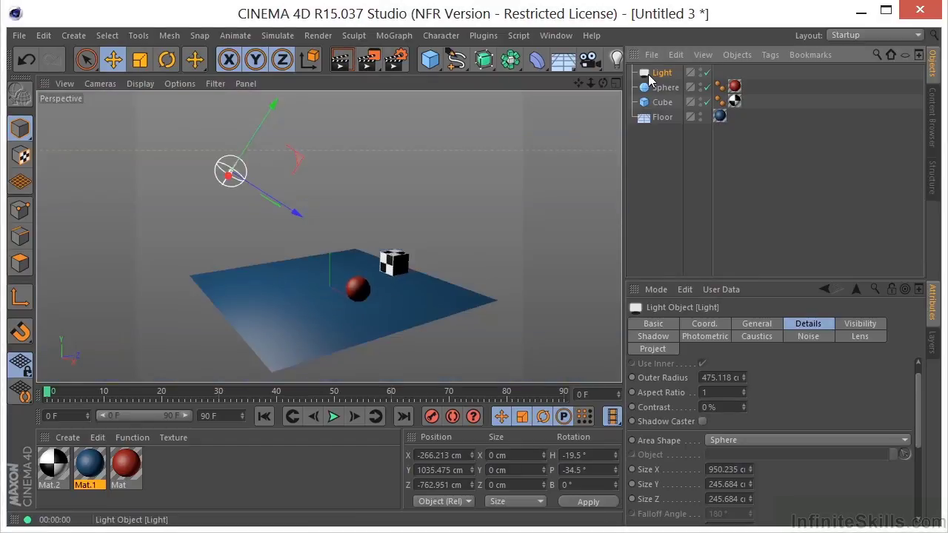
pyautogui.moveTo(317, 183); pyautogui.dragTo(253, 193)
pyautogui.scroll(10, 386, 301)
pyautogui.click(342, 59)
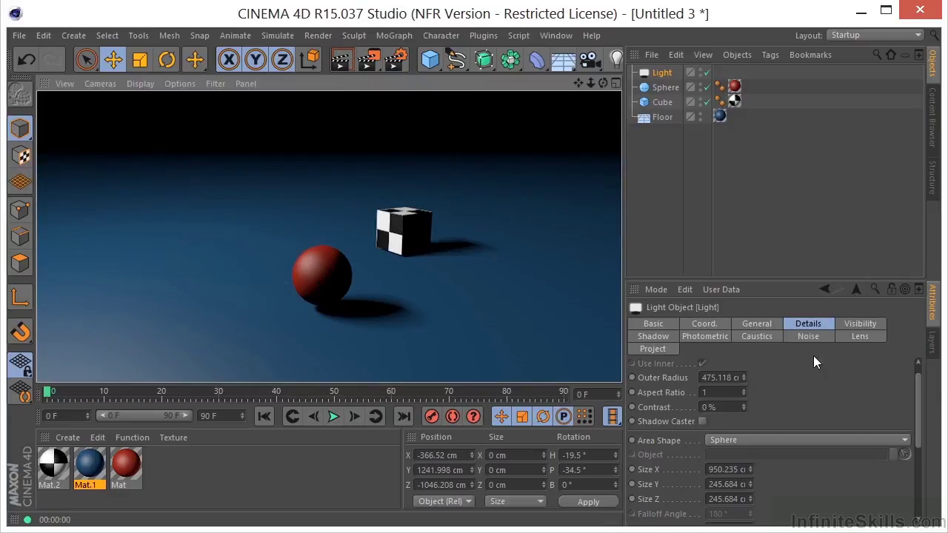
# Raise the light's shadow density to about 363% and render the perspective view.
pyautogui.click(666, 337)
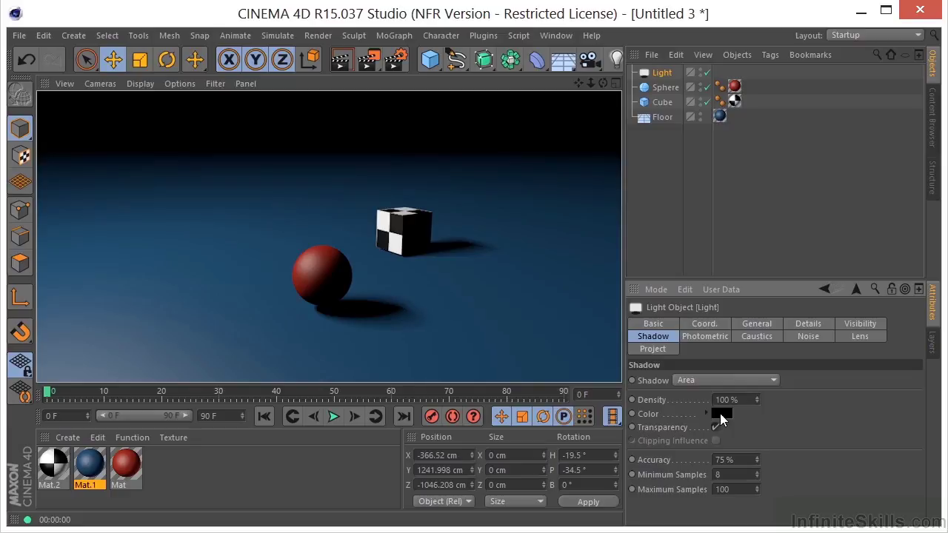
pyautogui.moveTo(758, 398); pyautogui.dragTo(766, 284)
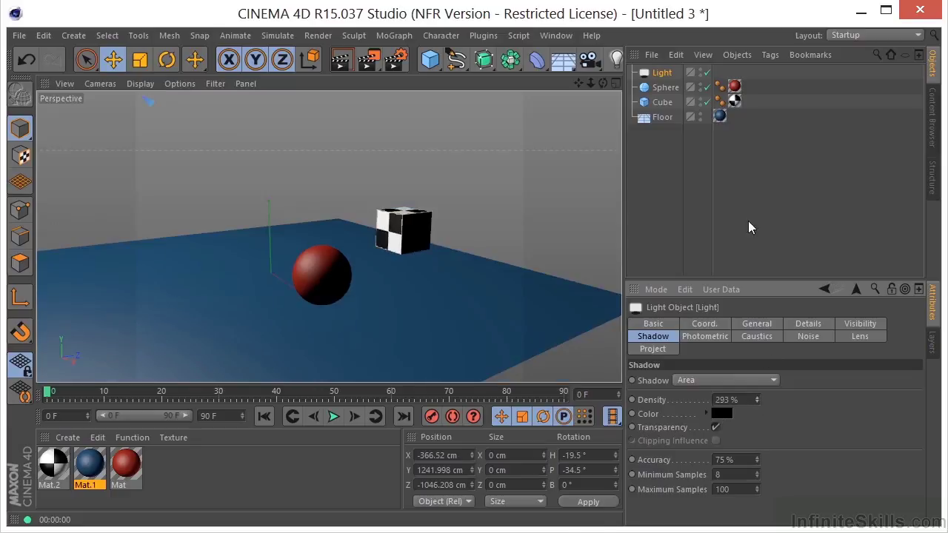
pyautogui.click(337, 60)
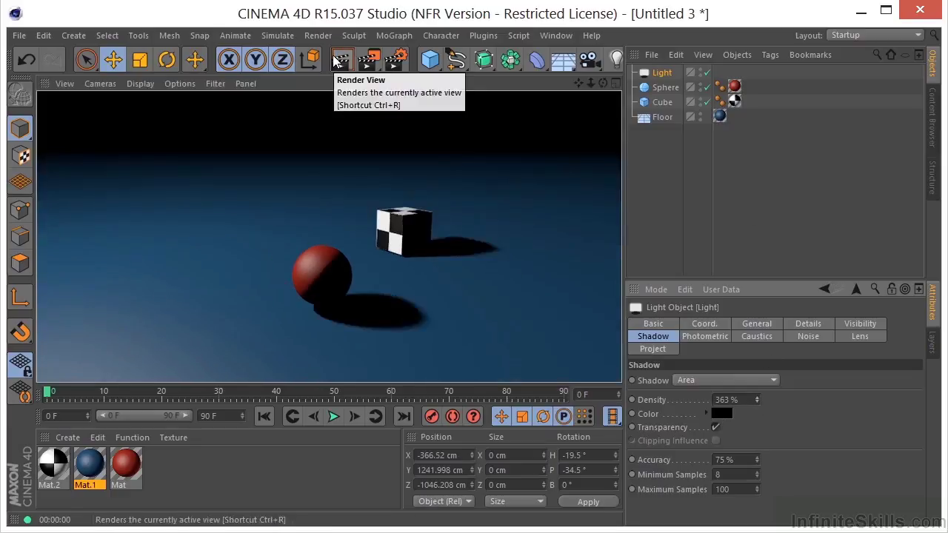
# Set the light's shadow density to 80% and its shadow color to pale orange (R 252, G 210, B 138), and render.
pyautogui.click(737, 401)
pyautogui.write('80')
pyautogui.press('Return')
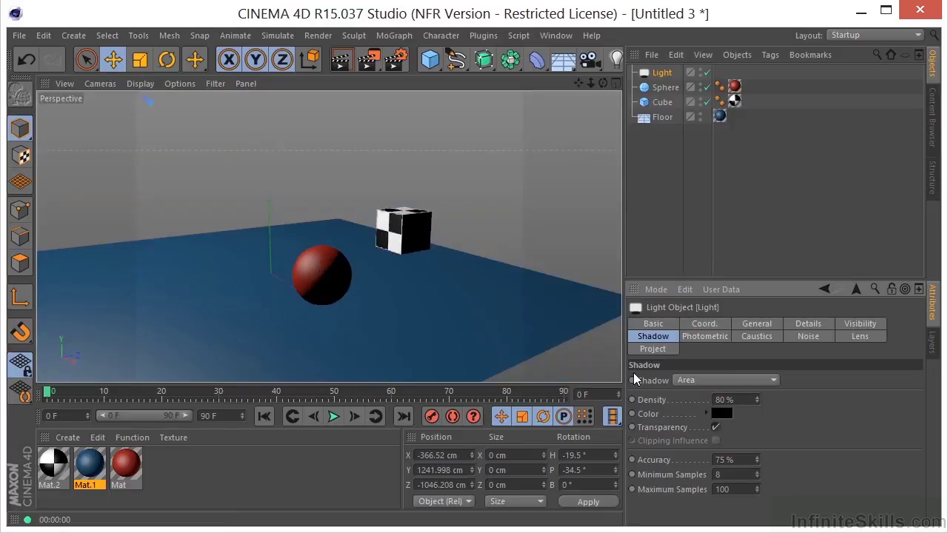
pyautogui.click(719, 414)
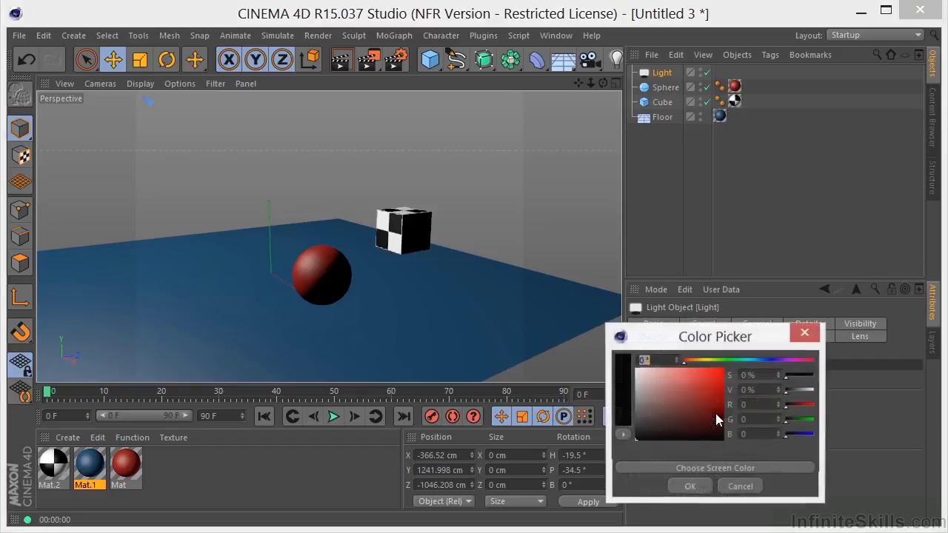
pyautogui.click(694, 360)
pyautogui.moveTo(695, 380); pyautogui.dragTo(675, 369)
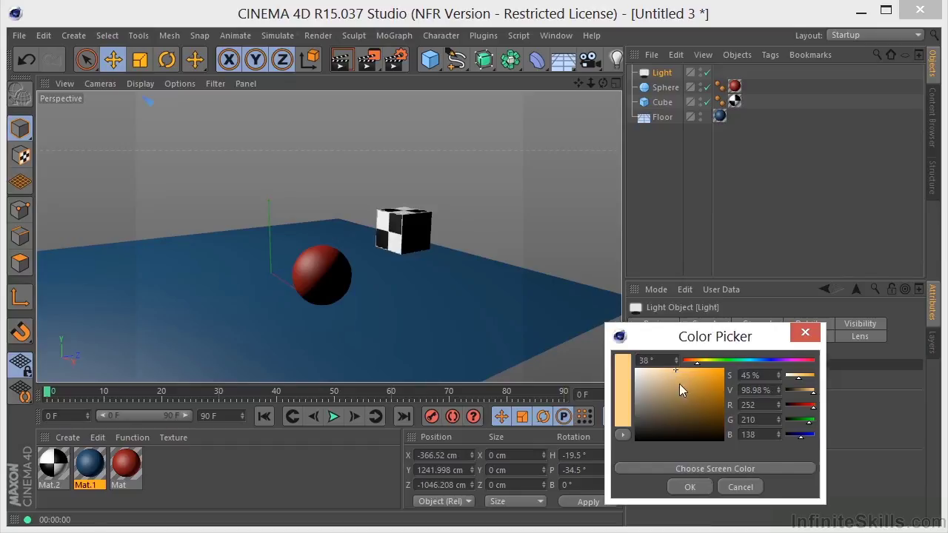
pyautogui.click(692, 487)
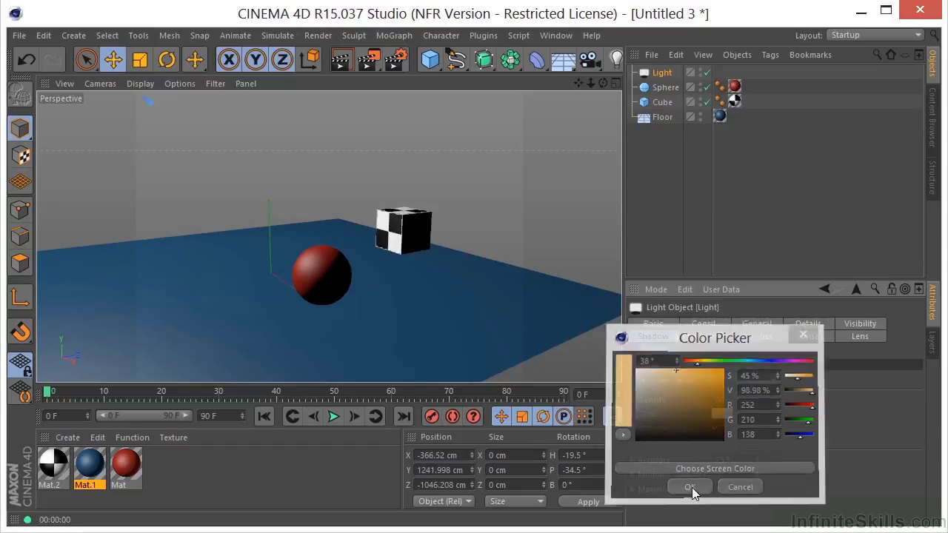
pyautogui.click(345, 66)
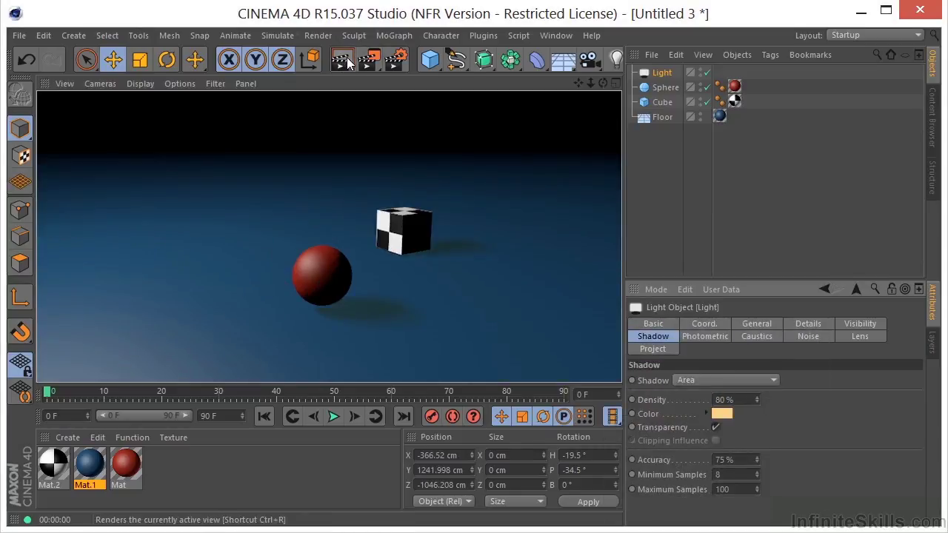
# Set the light's shadow color to near-black (R 2, G 2, B 2).
pyautogui.click(722, 414)
pyautogui.moveTo(651, 435); pyautogui.dragTo(632, 443)
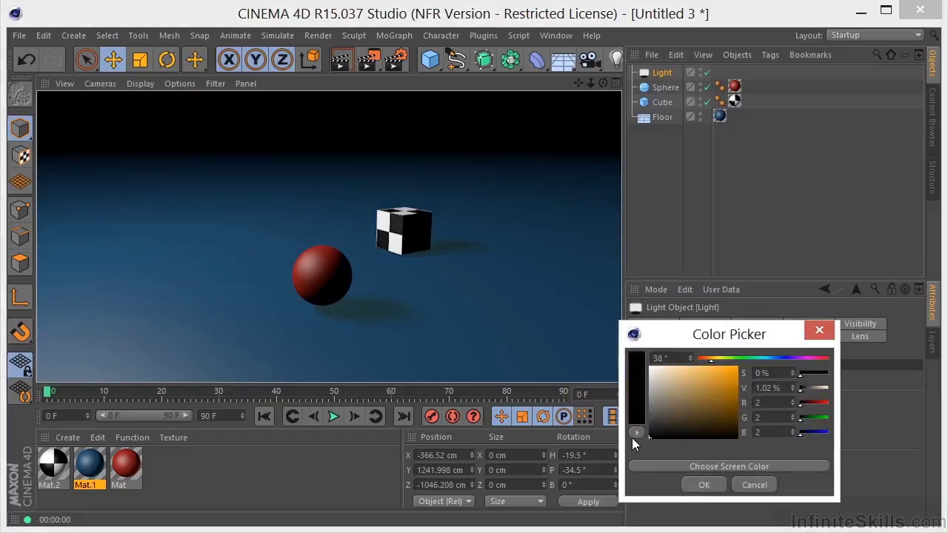
pyautogui.click(690, 485)
# Set the area shadow's accuracy to 100%, minimum samples to 64 and maximum samples to 256, and render.
pyautogui.moveTo(756, 459); pyautogui.dragTo(756, 459)
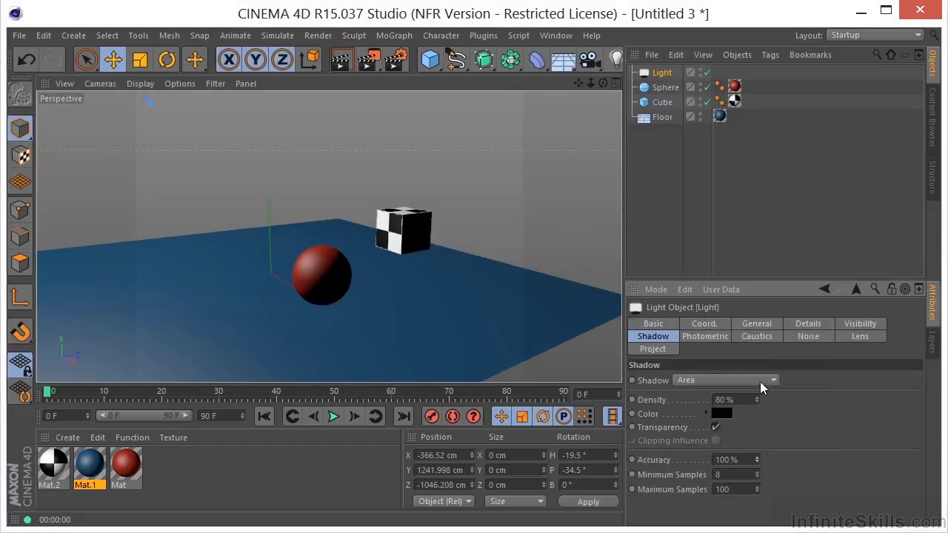
pyautogui.click(756, 487)
pyautogui.moveTo(757, 487); pyautogui.dragTo(776, 265)
pyautogui.doubleClick(718, 475)
pyautogui.write('64')
pyautogui.doubleClick(740, 486)
pyautogui.write('1')
pyautogui.press('BackSpace')
pyautogui.write('256')
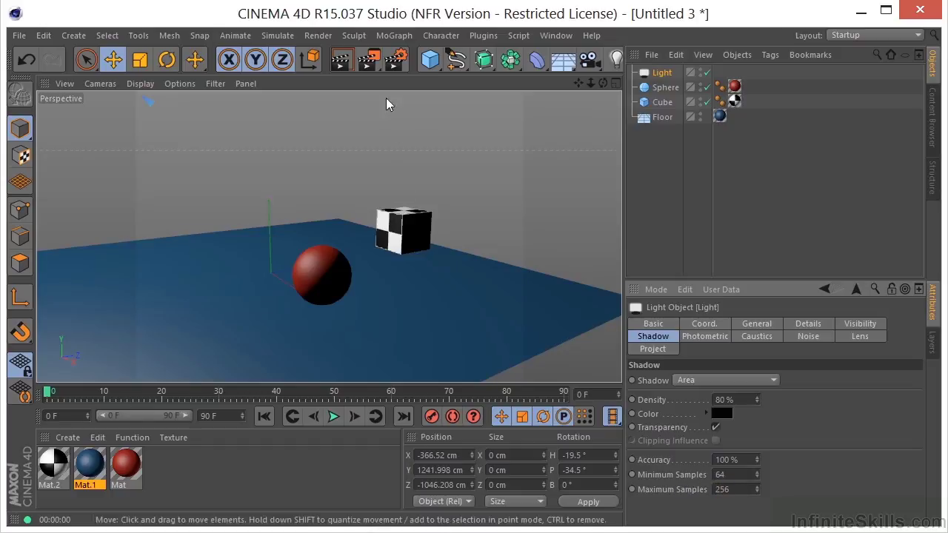
pyautogui.click(341, 68)
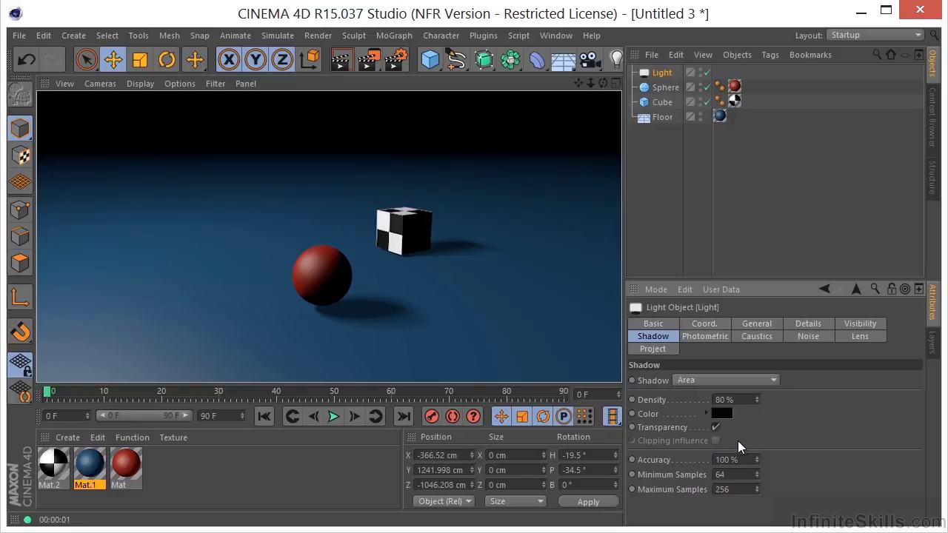
# Set the light's shadow density to 100% and render the perspective view.
pyautogui.doubleClick(731, 399)
pyautogui.write('100')
pyautogui.press('Return')
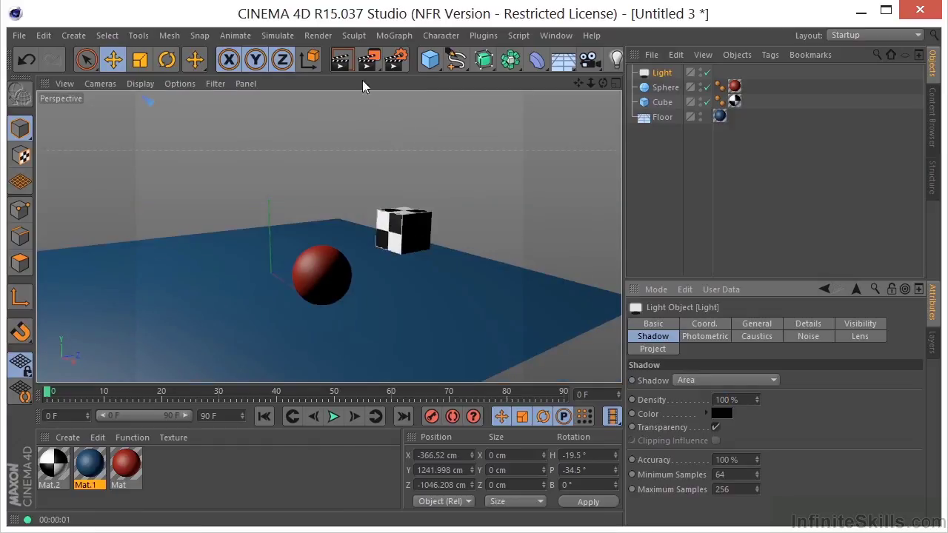
pyautogui.click(348, 61)
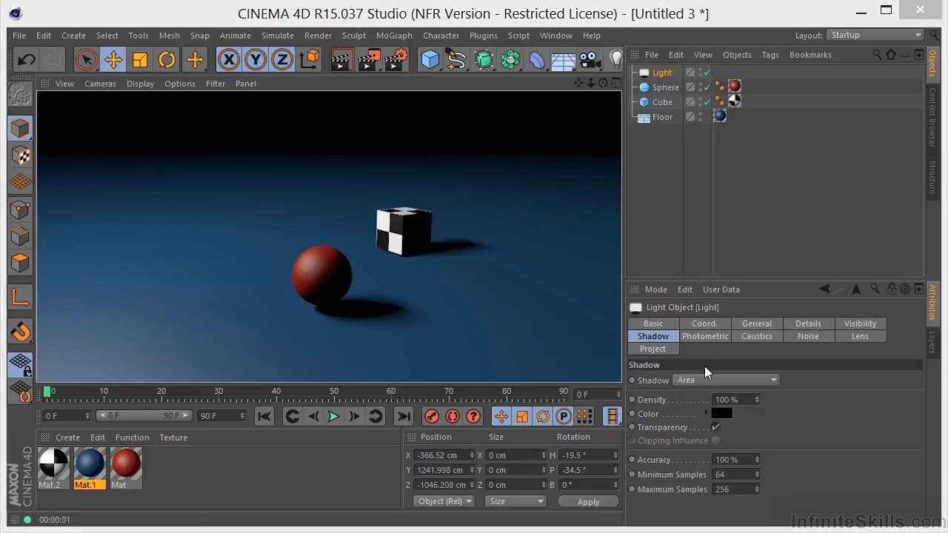
# Change the light's shadow type to Shadow Maps (Soft) and render the perspective view.
pyautogui.click(773, 381)
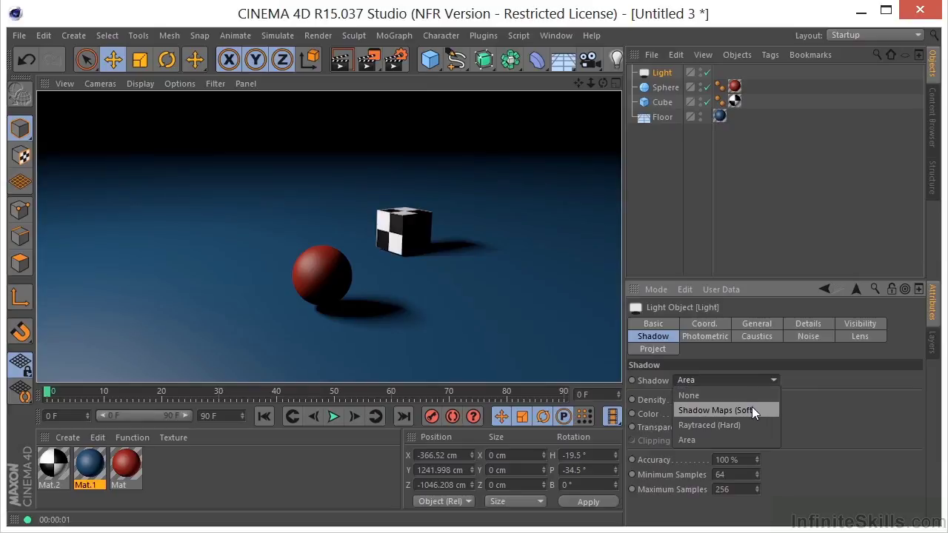
pyautogui.click(751, 411)
pyautogui.click(355, 62)
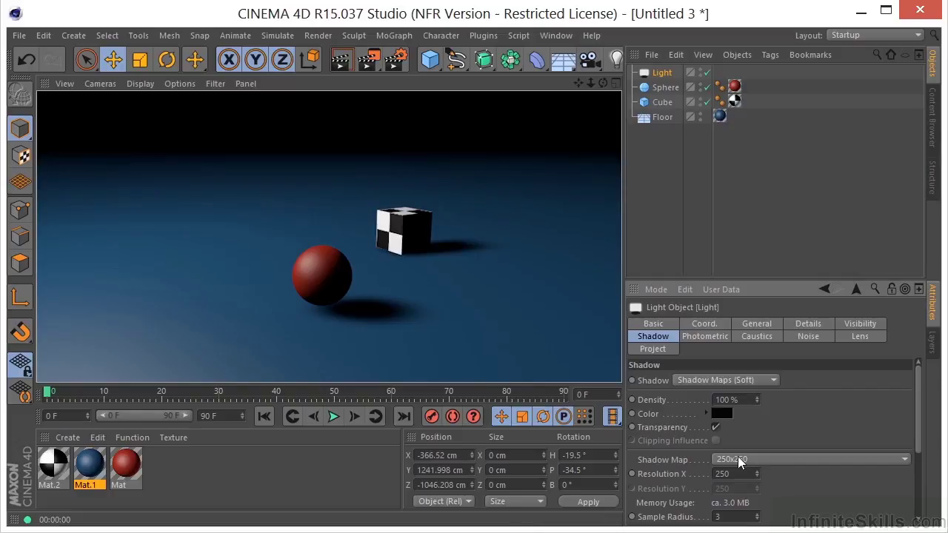
# Set the soft shadow map's resolution to 1000x1000 and render the perspective view.
pyautogui.click(761, 459)
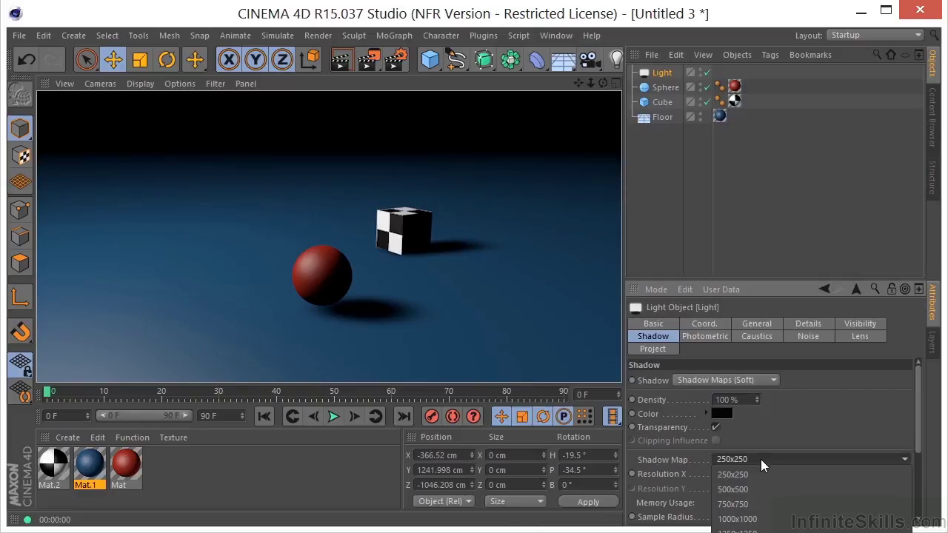
pyautogui.click(763, 517)
pyautogui.click(343, 66)
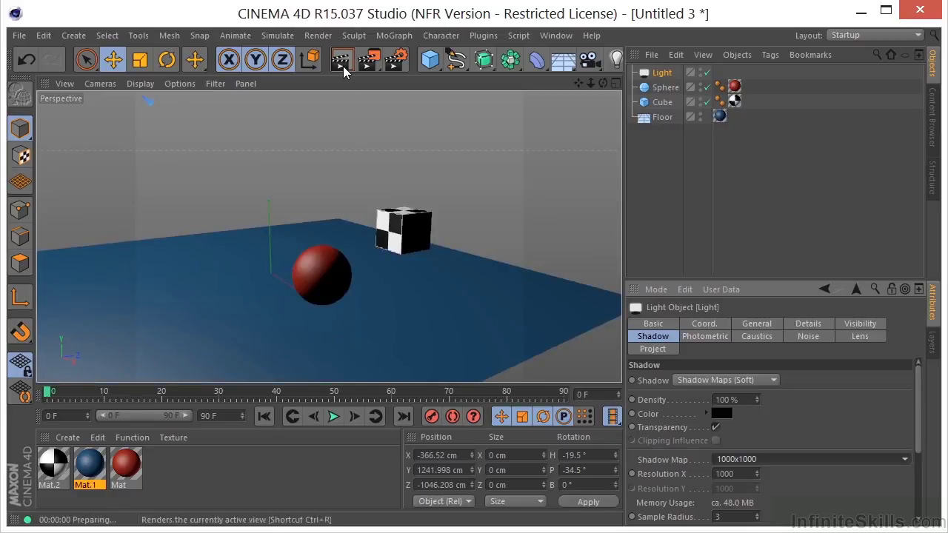